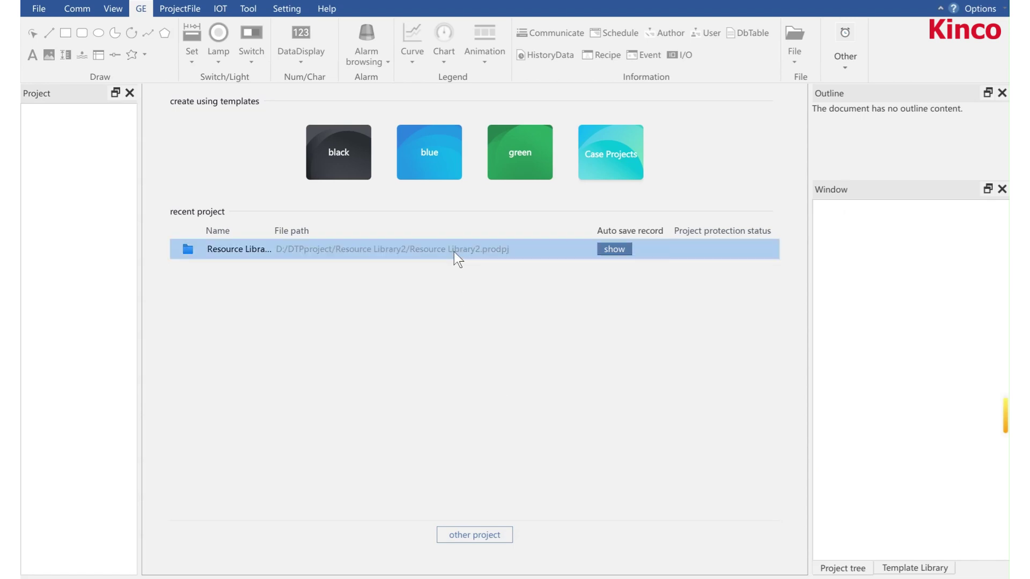
- Open the Resource Library2 project from the recent projects list
double_click(454, 252)
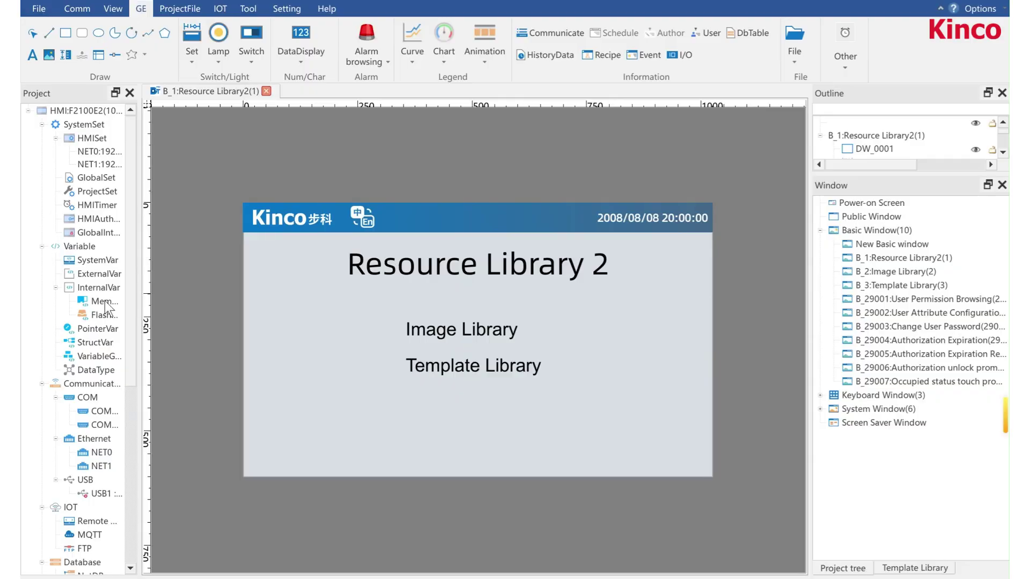
- Open ImageLib and browse the System graphic library's BitmapLib and CommonLib folders
scroll(100, 421, down, 6)
scroll(101, 421, down, 2)
double_click(89, 550)
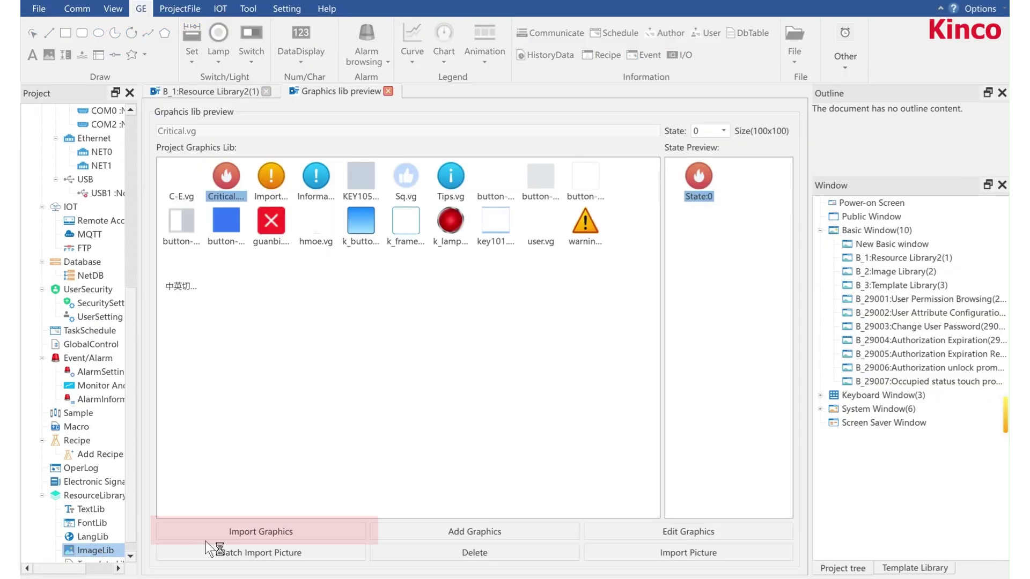
click(272, 533)
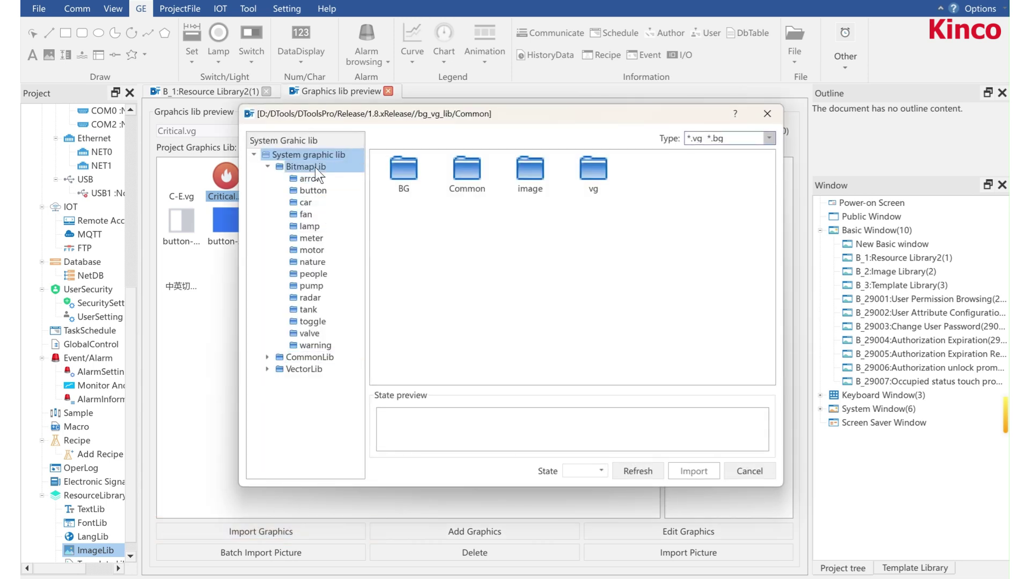
double_click(282, 168)
click(294, 179)
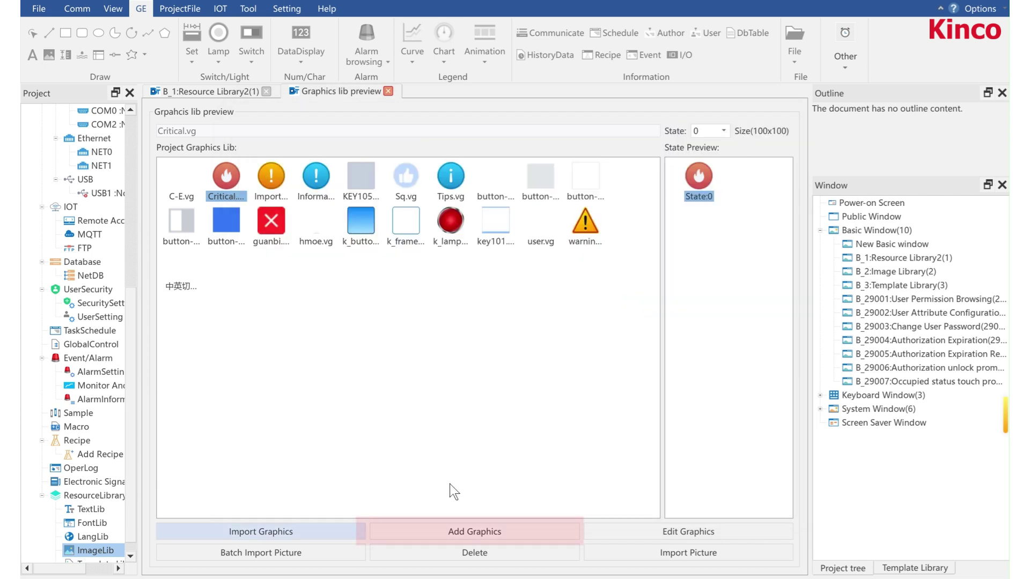
- Create the library graphic UserVG21.vg and import the 1.jpg picture into it
click(443, 531)
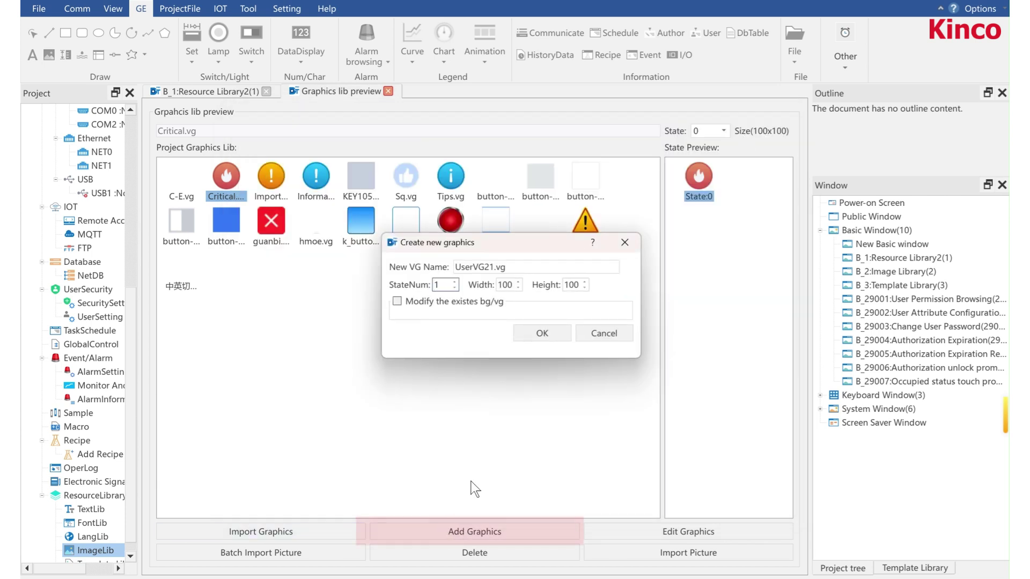
click(542, 329)
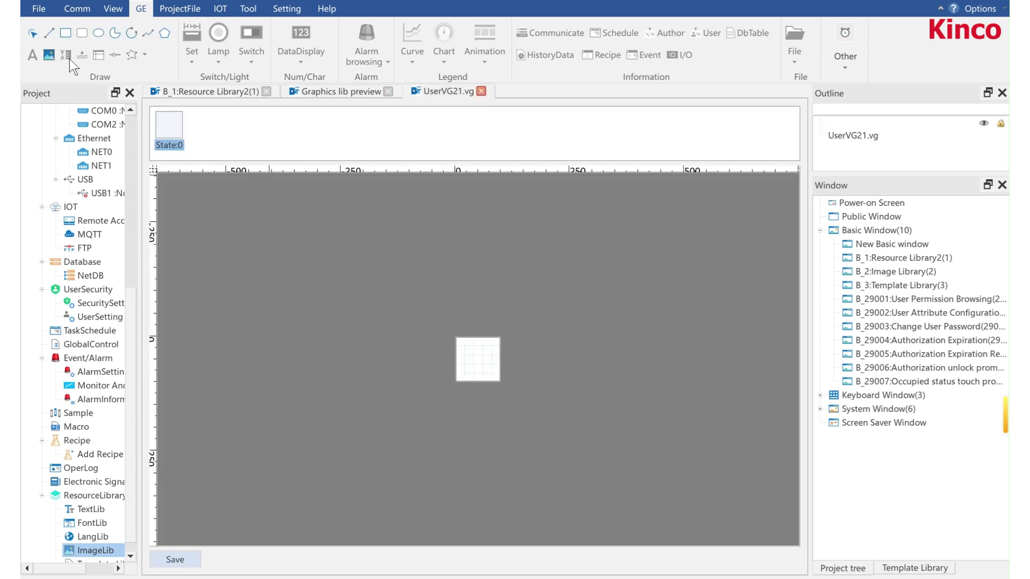
click(49, 55)
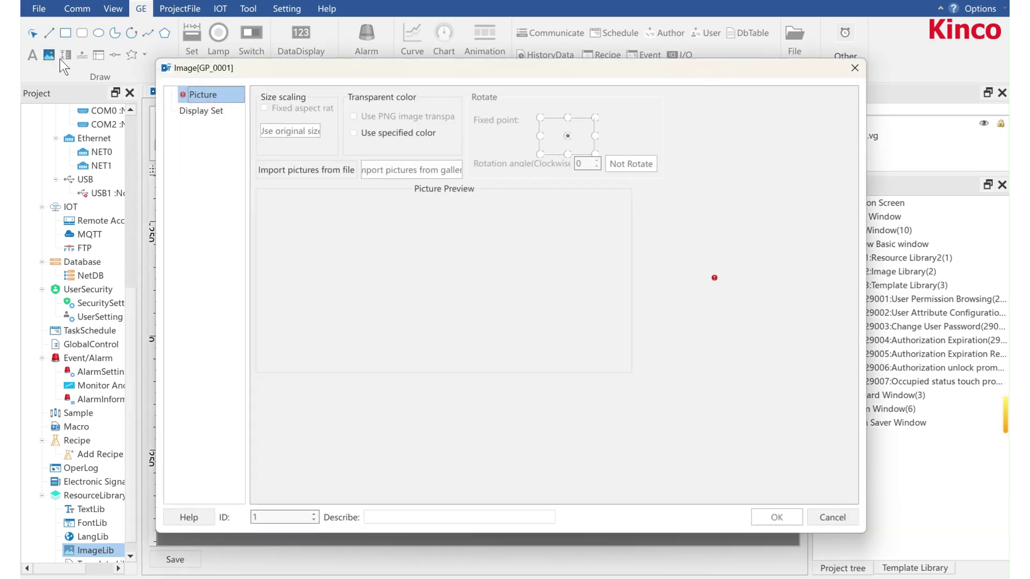
click(292, 169)
click(207, 107)
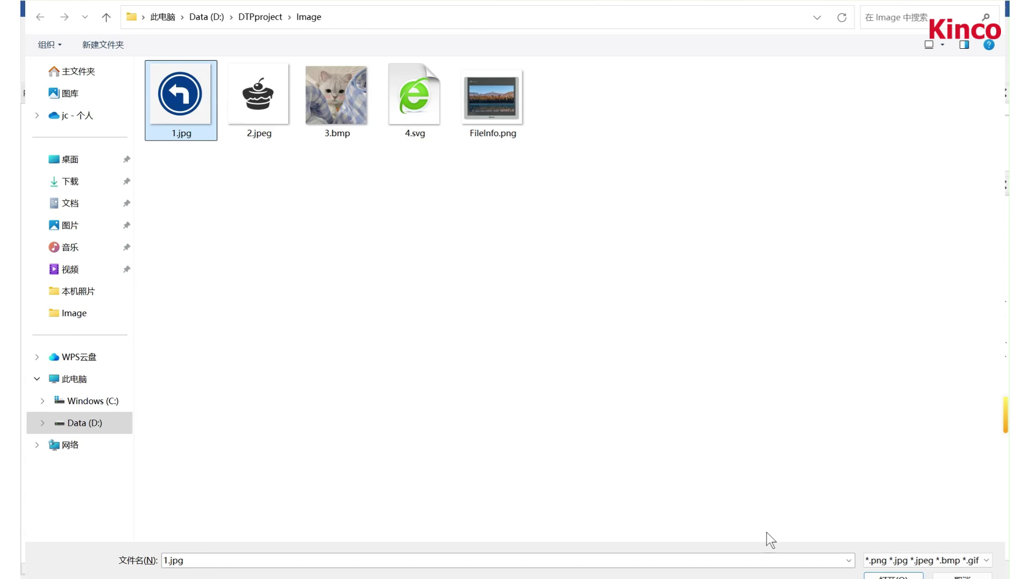
key(Return)
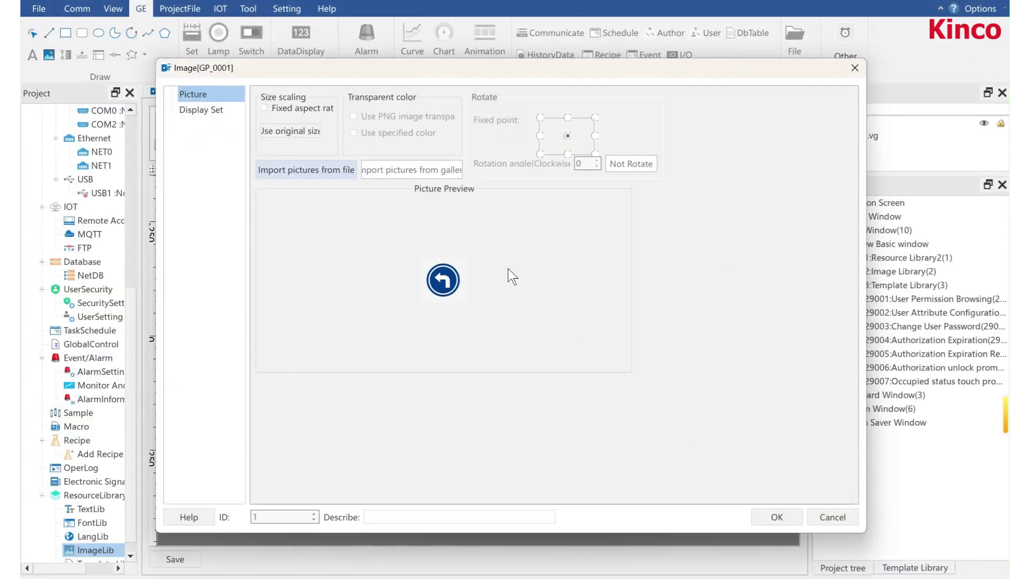
click(774, 521)
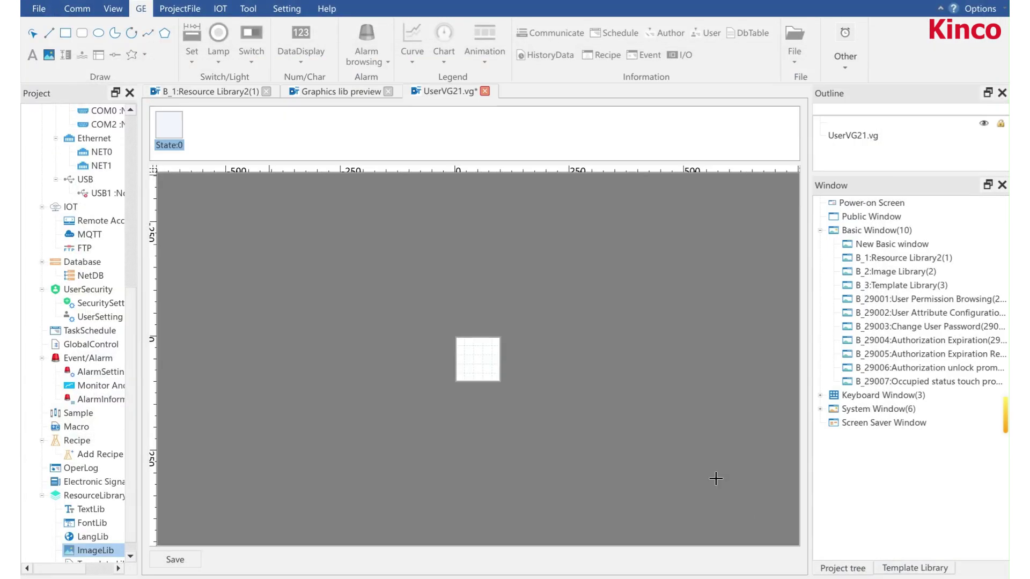
- Place the arrow picture in the frame and save UserVG21.vg
click(452, 338)
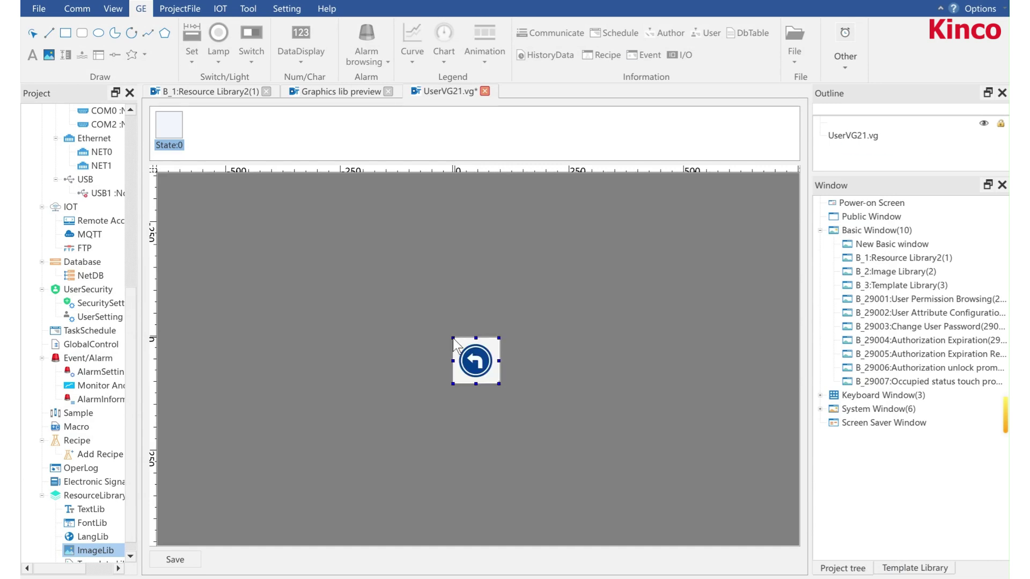
click(182, 560)
click(500, 321)
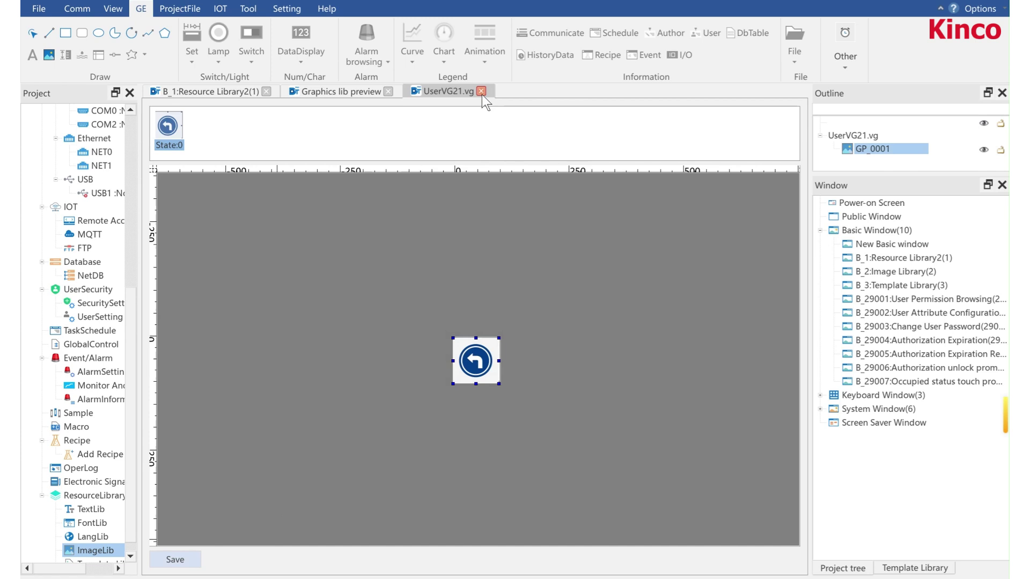
click(484, 91)
- Swap UserVG21's arrow picture for a red-bordered rectangle and save the graphic
click(496, 194)
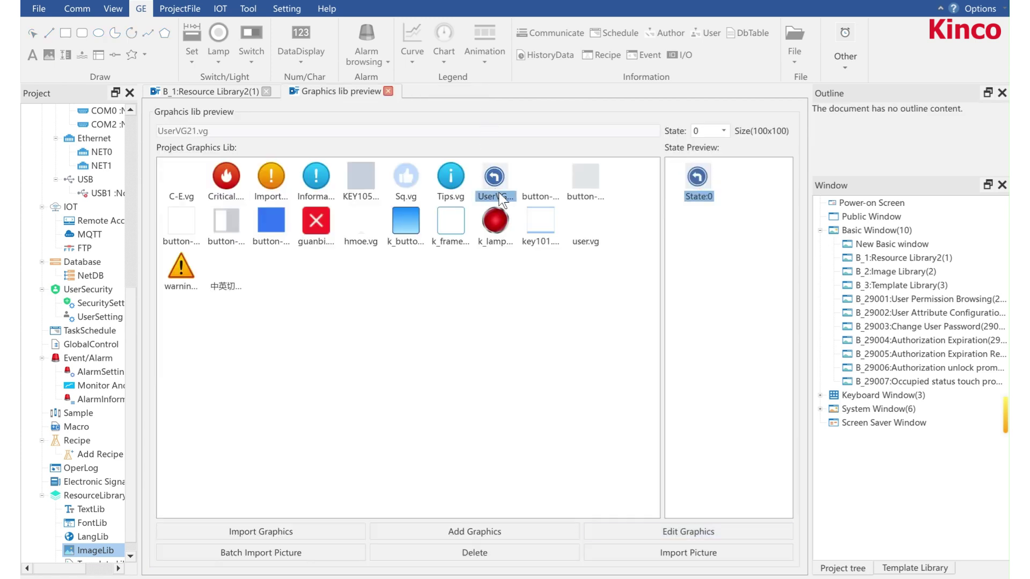
click(684, 533)
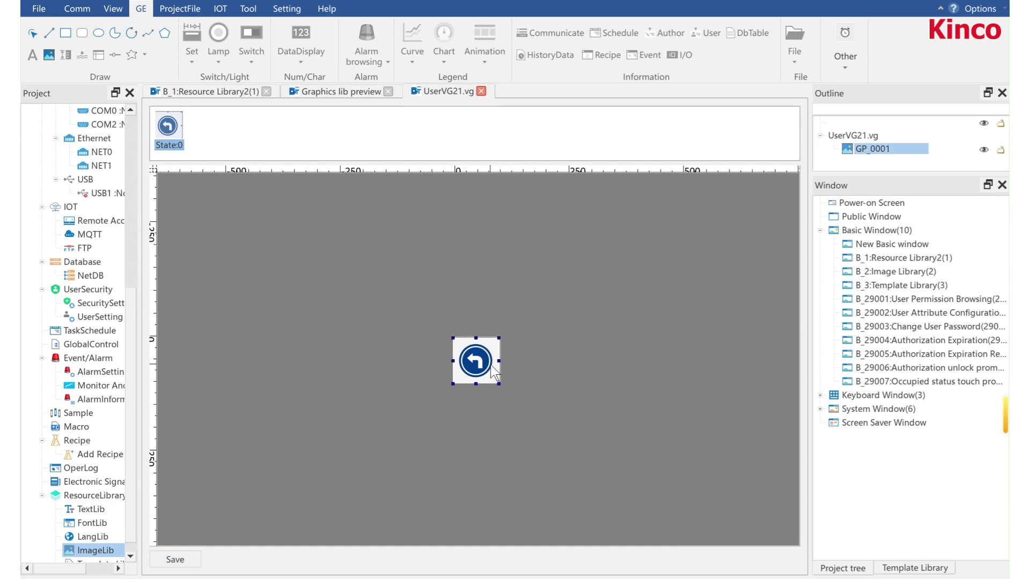
key(Delete)
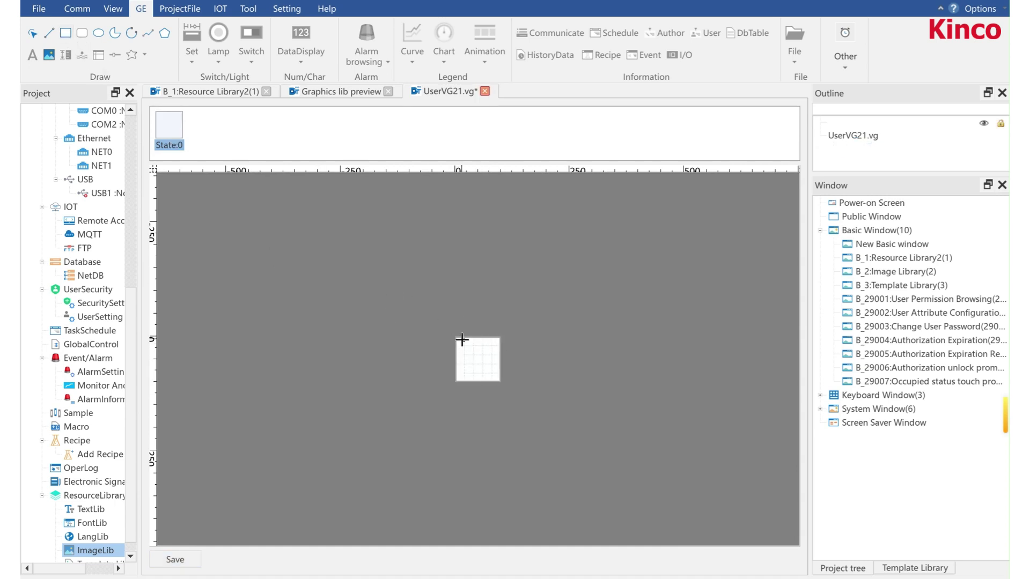
drag(461, 340, 494, 375)
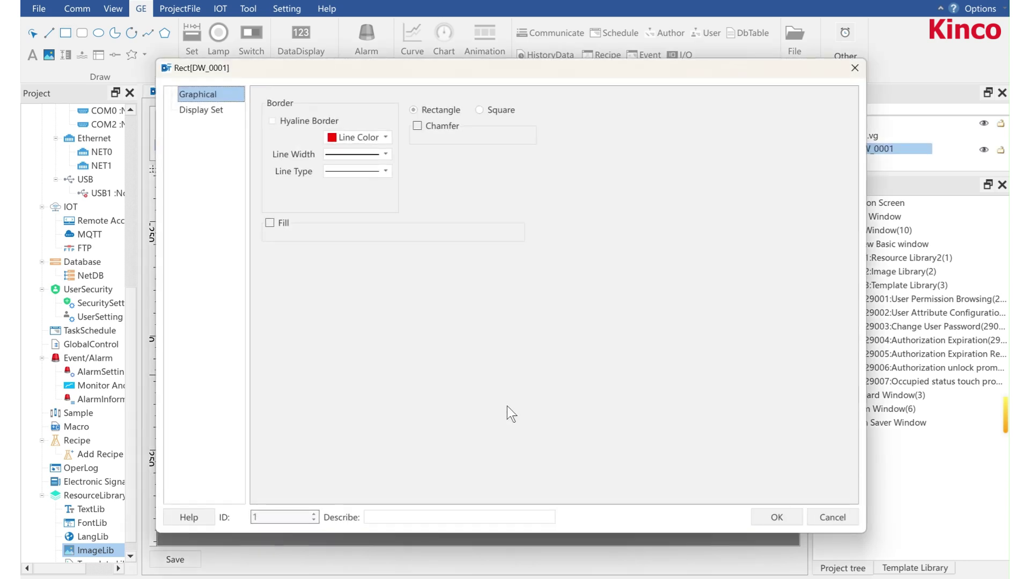
click(776, 518)
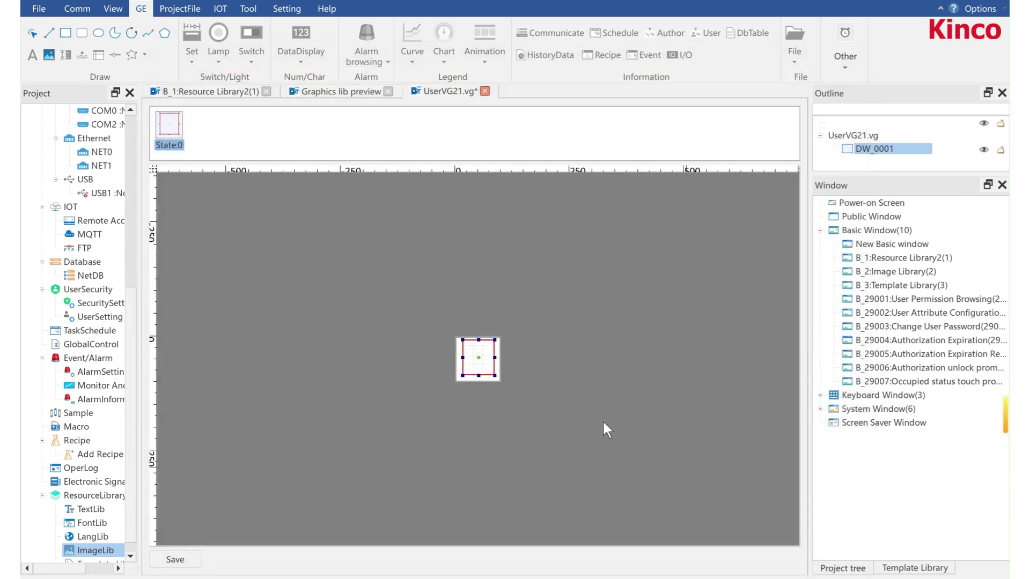
click(499, 386)
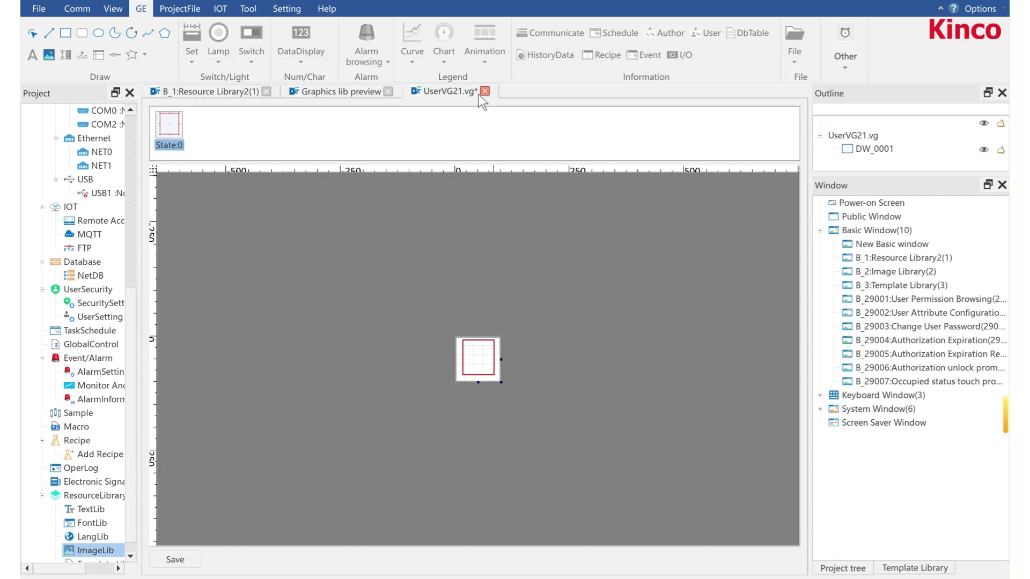
click(180, 557)
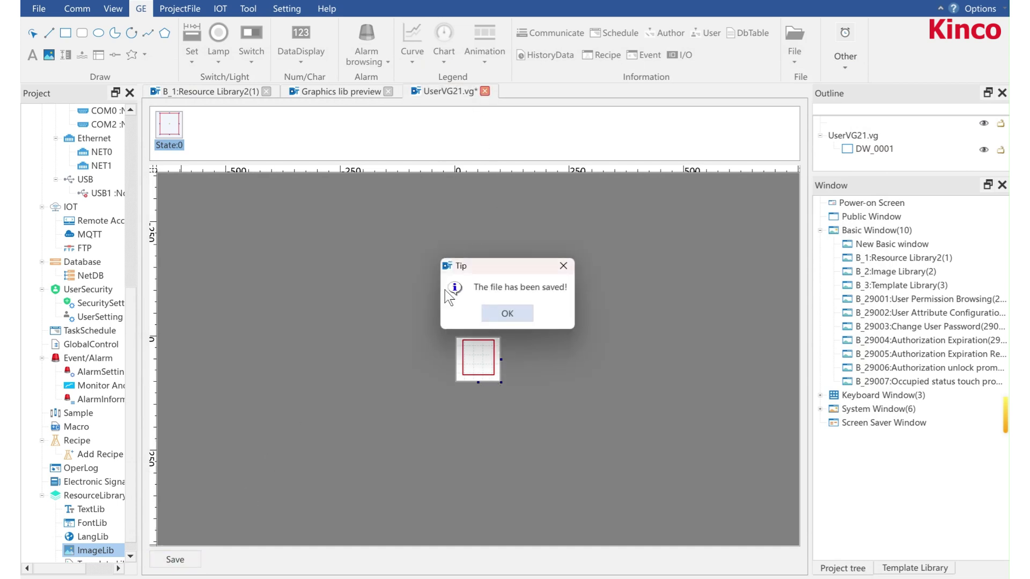
click(497, 314)
- Batch-import warning2_0 to warning2_3.png into the project graphics library
click(484, 91)
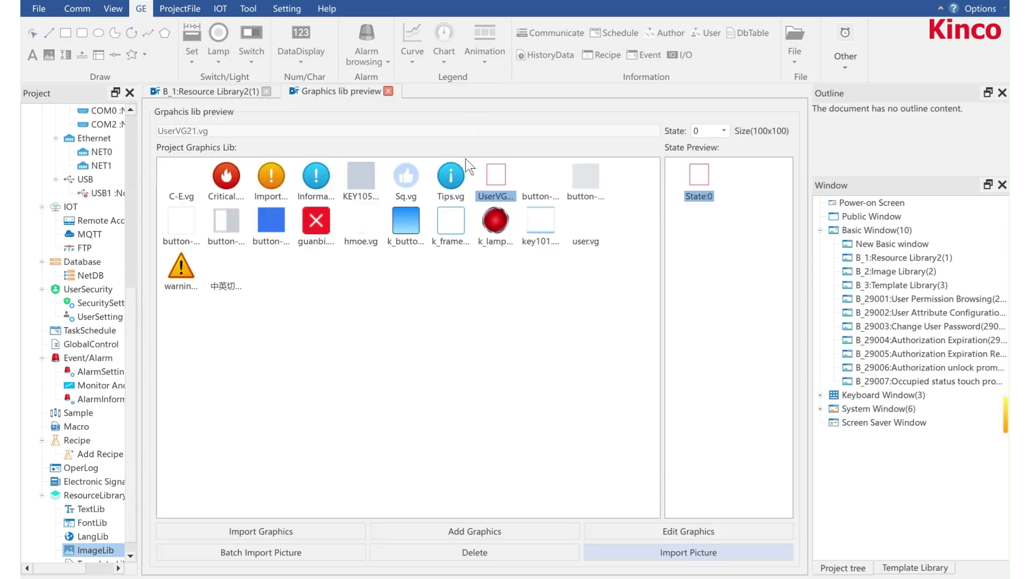
click(498, 181)
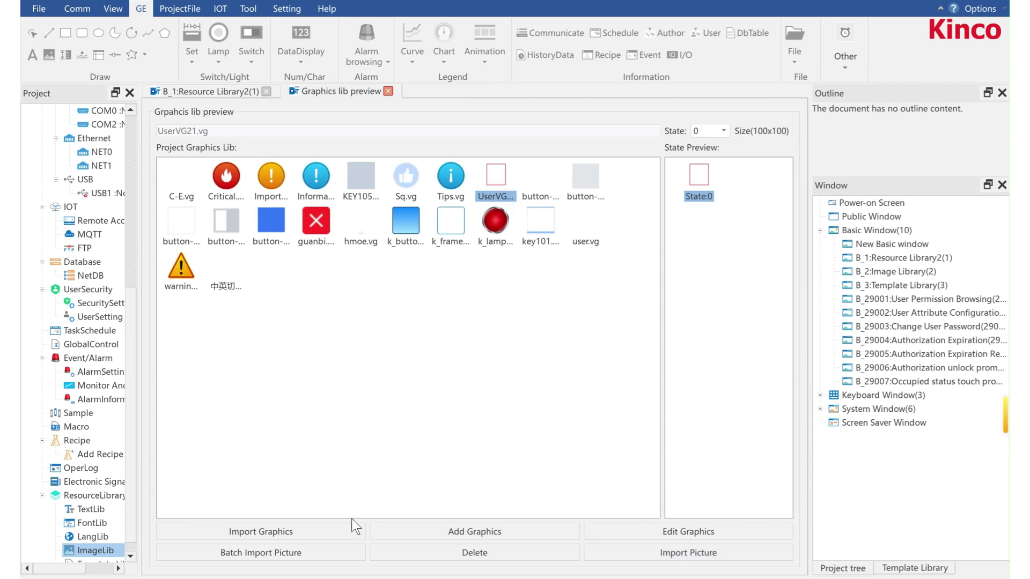
click(309, 552)
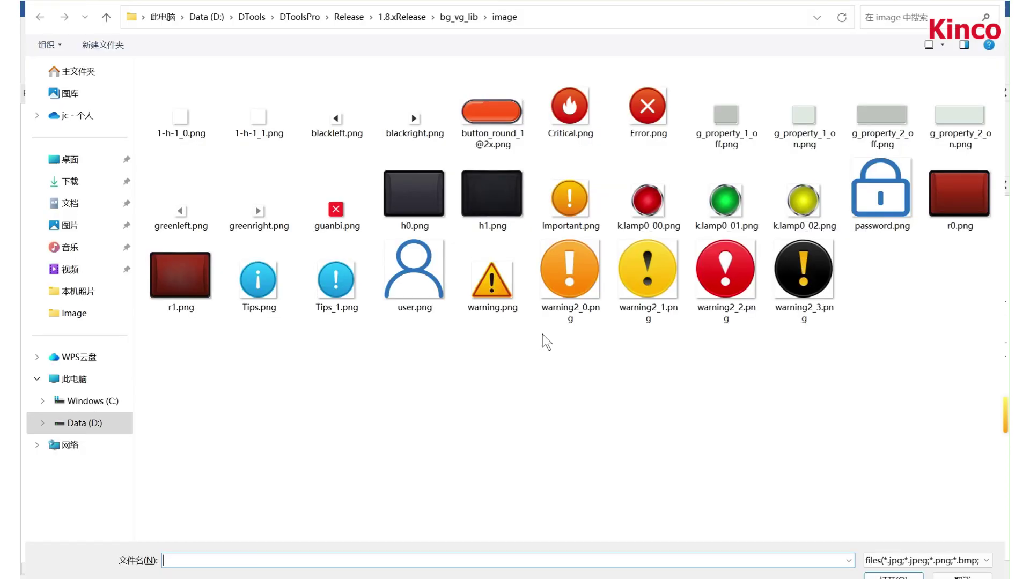
drag(854, 345, 565, 255)
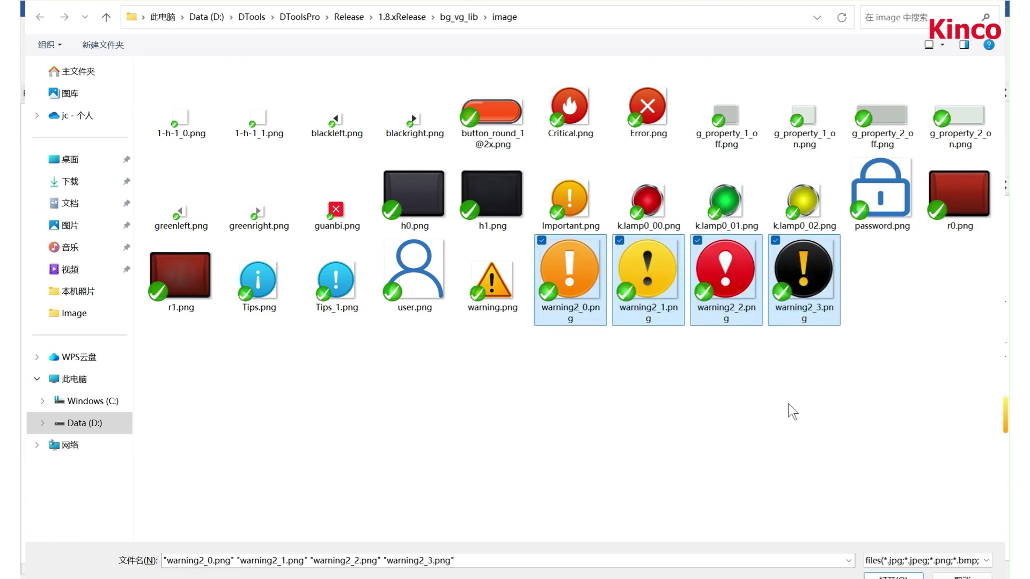
click(874, 574)
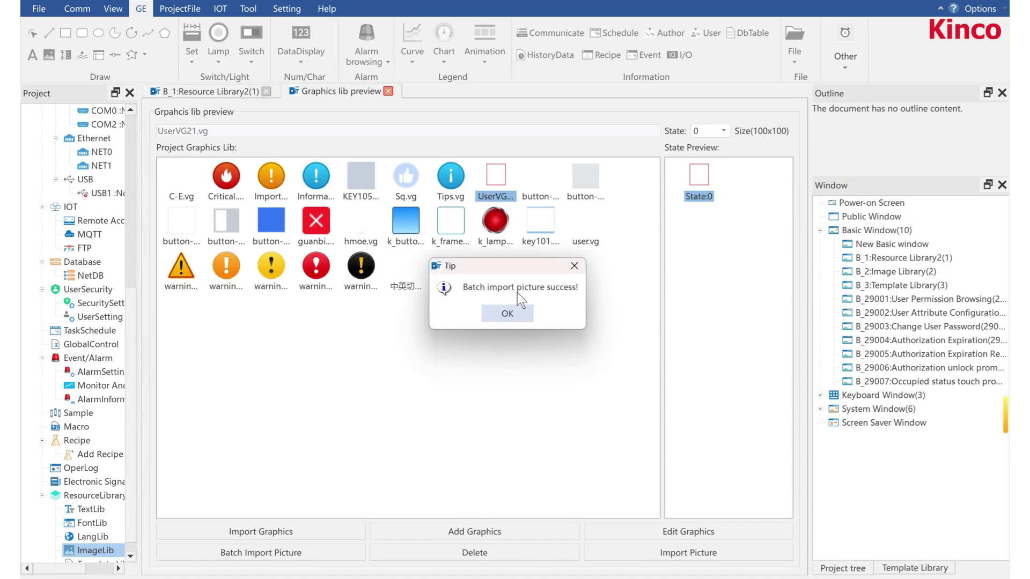
click(520, 316)
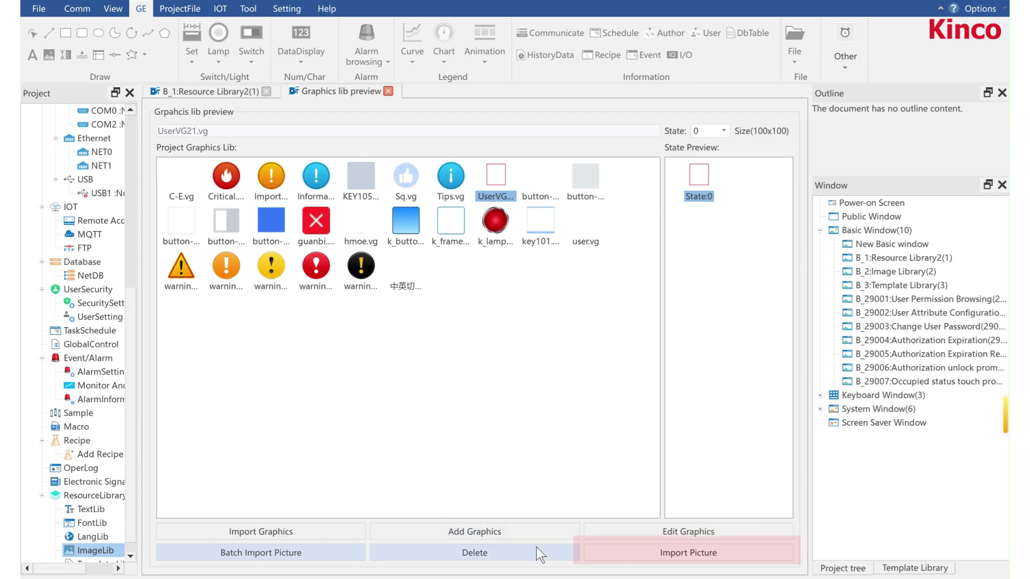
- Import the five pictures from D:\DTPproject\Image as multi-state graphic 1.bg and preview its states
click(663, 552)
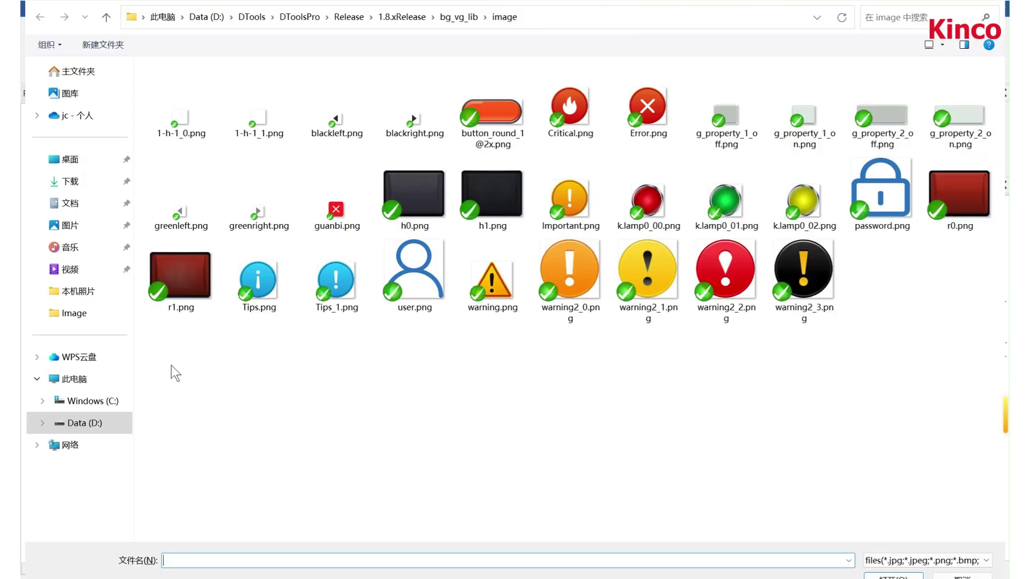
click(84, 423)
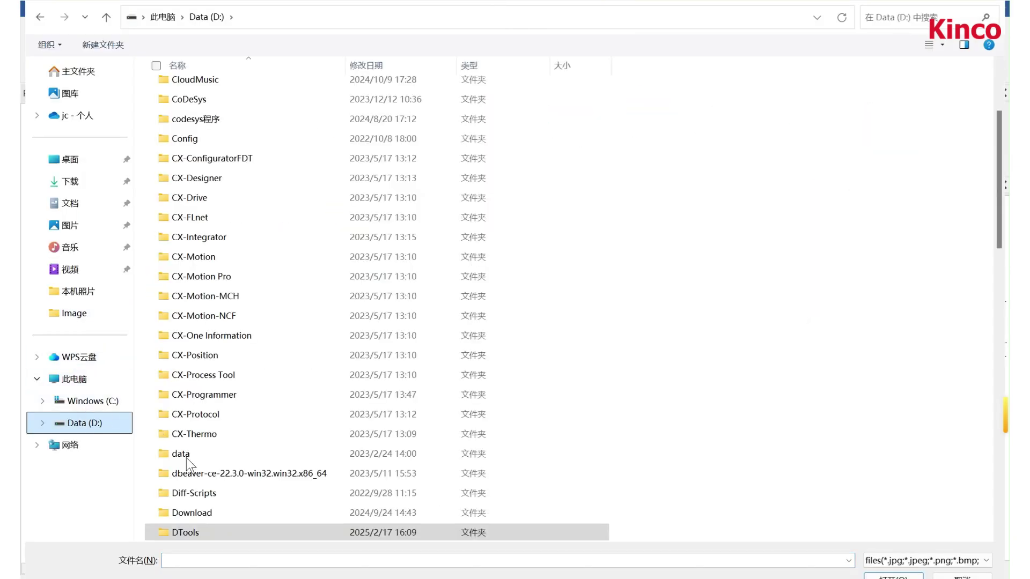
scroll(188, 464, down, 1)
double_click(220, 512)
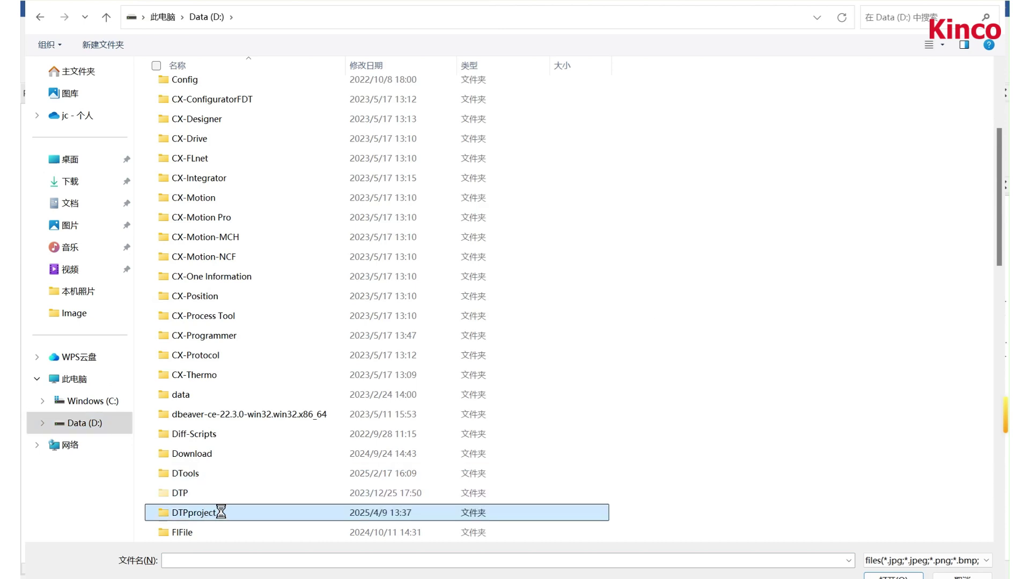
click(207, 245)
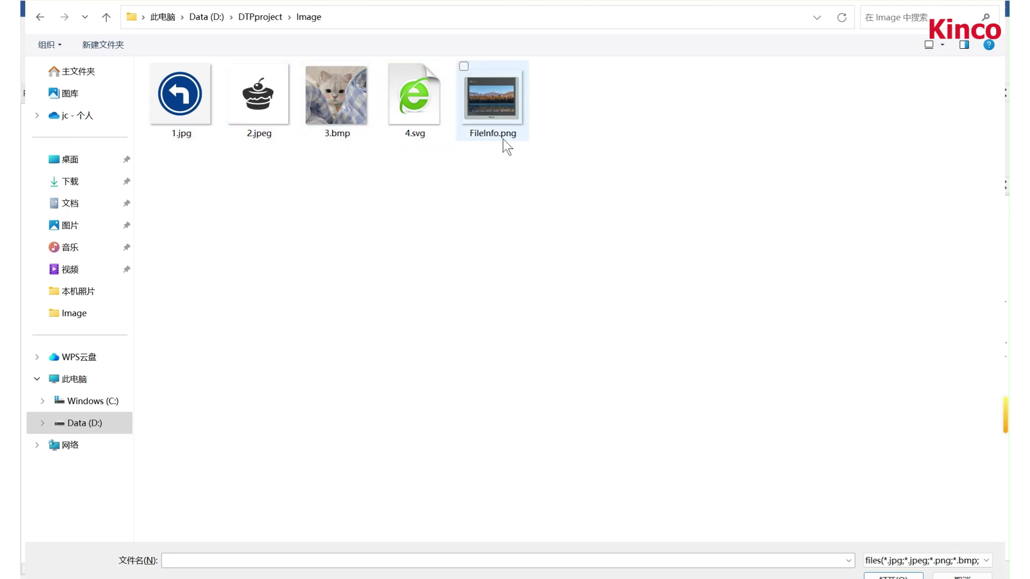
drag(558, 188, 144, 60)
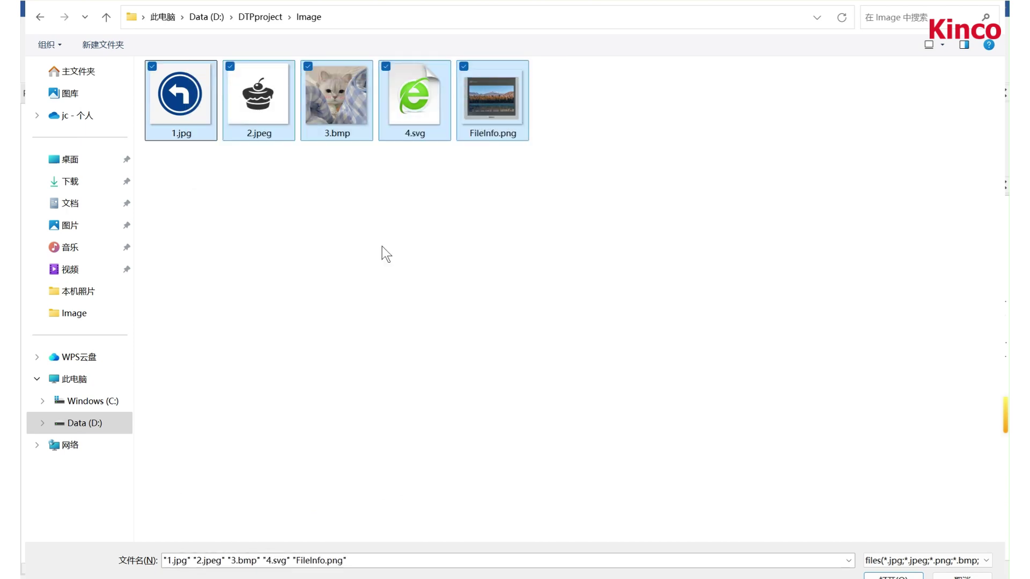
click(893, 577)
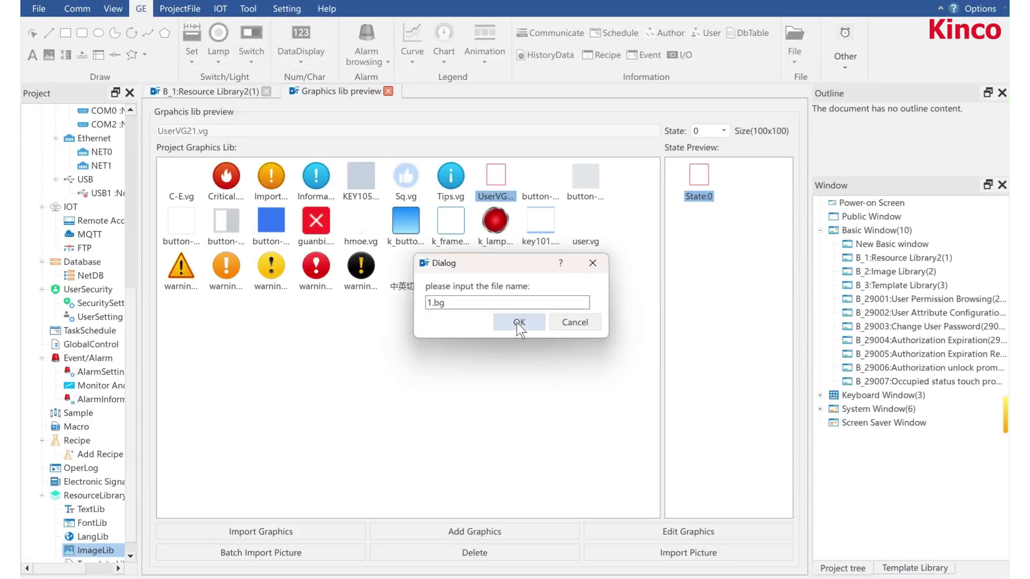
click(516, 323)
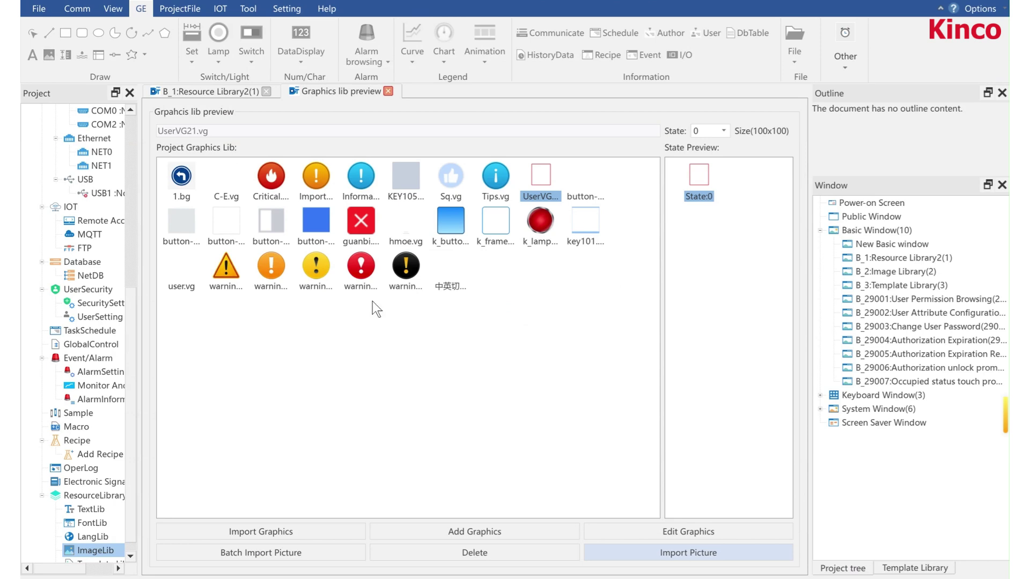
click(185, 192)
click(698, 359)
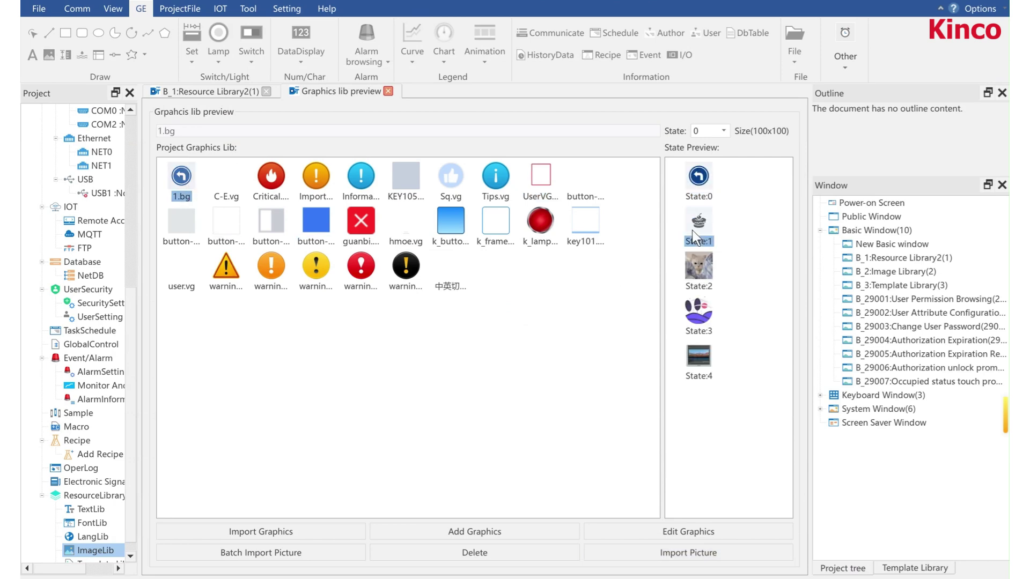
- On the B_2 Image Library screen, add a bit switch writing to MB0
double_click(930, 274)
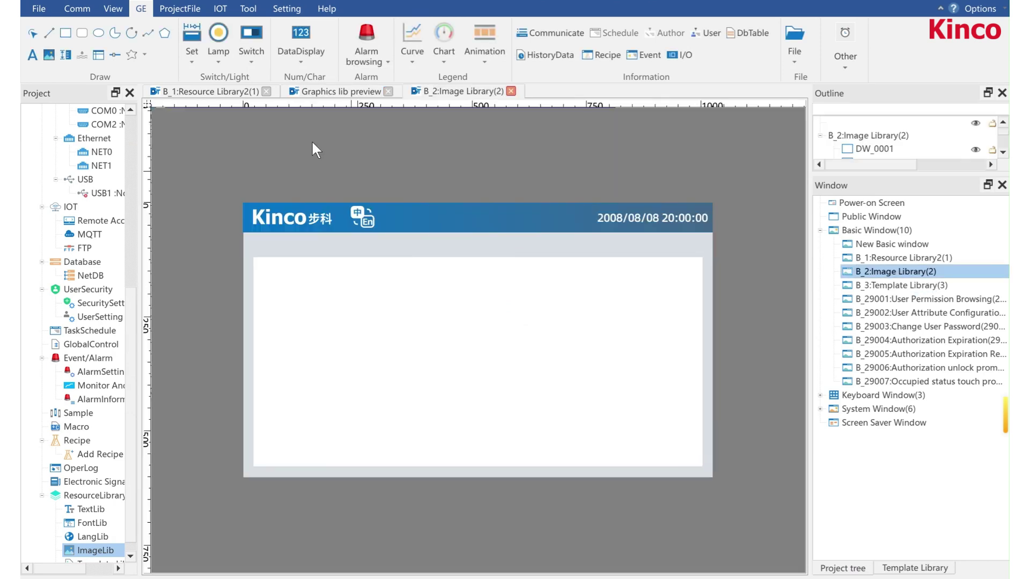
click(252, 58)
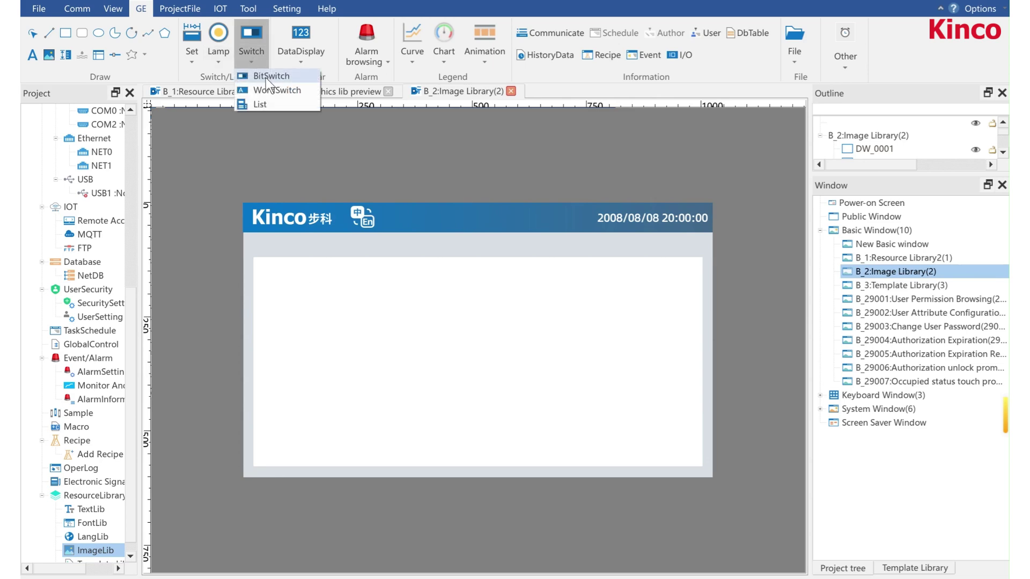
click(265, 78)
click(288, 99)
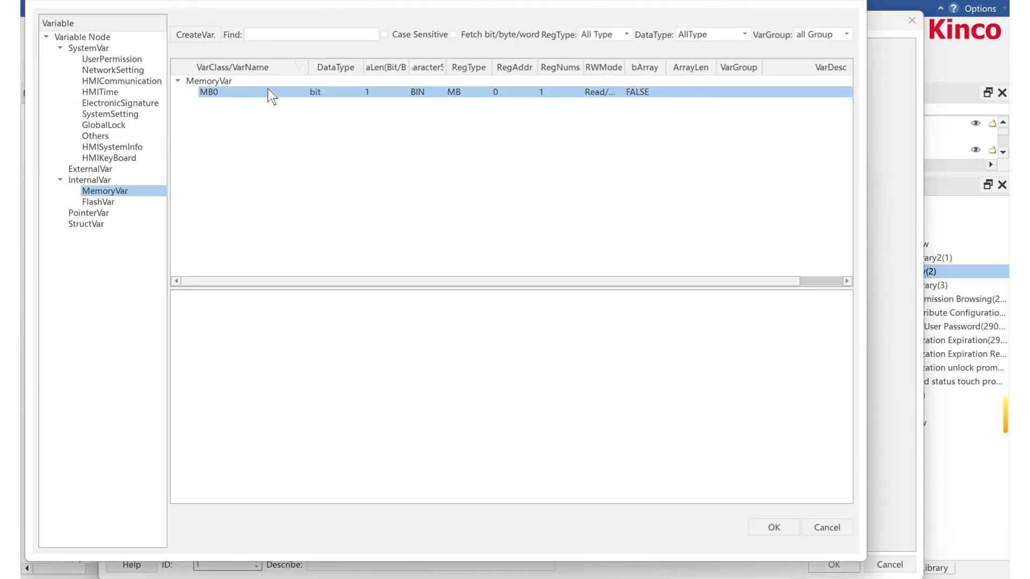
click(772, 529)
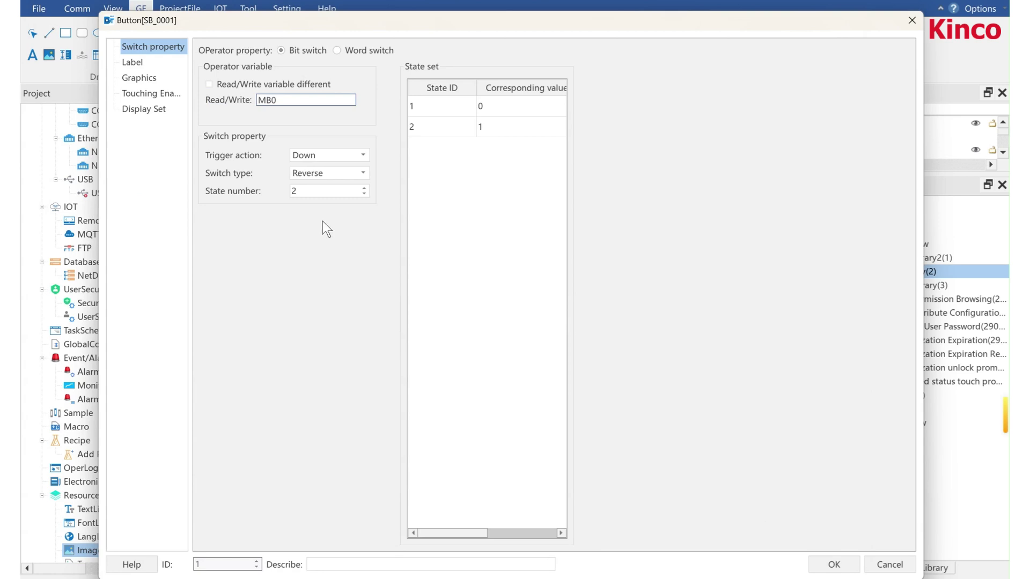
- Tick Enable Graphics on the switch's Graphics page
click(140, 77)
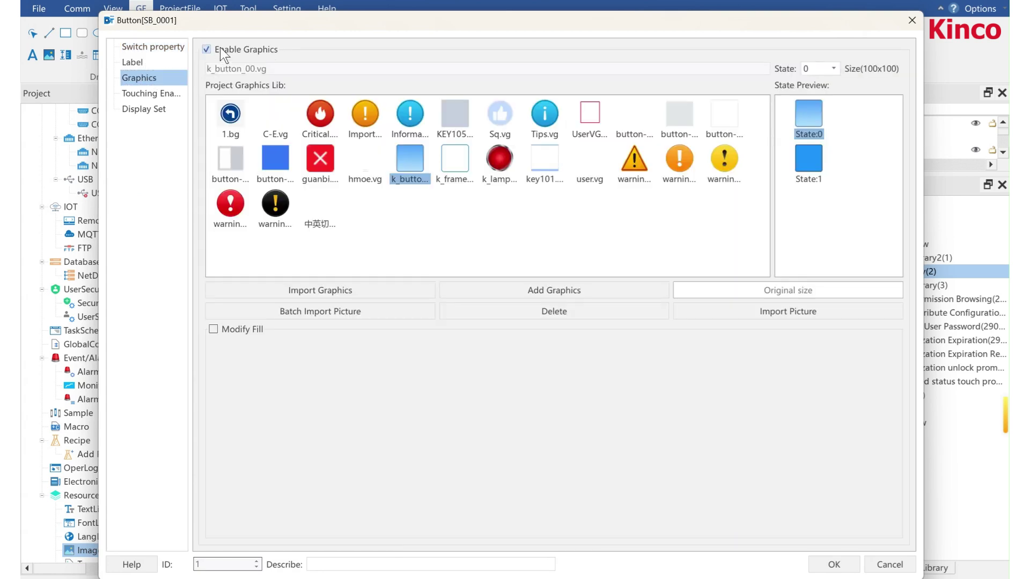
click(219, 50)
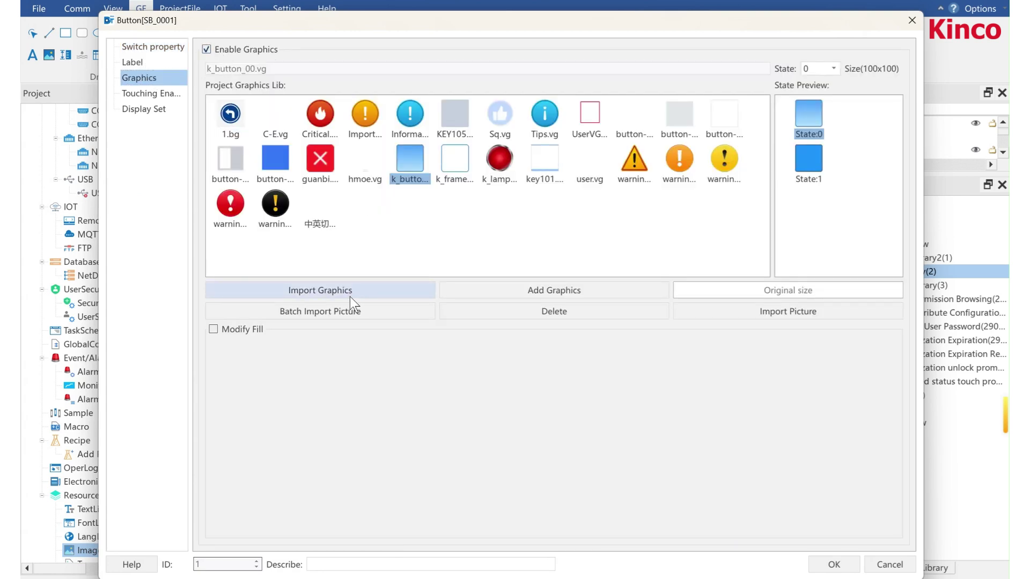
click(349, 294)
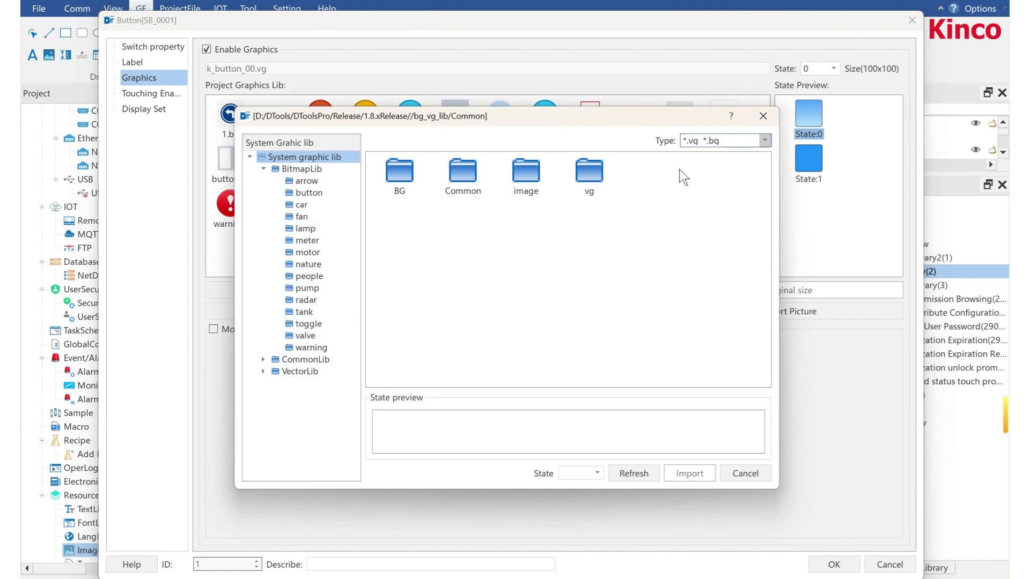
- Use UserVG21.vg as the switch graphic with a purple background colour
click(764, 114)
click(603, 122)
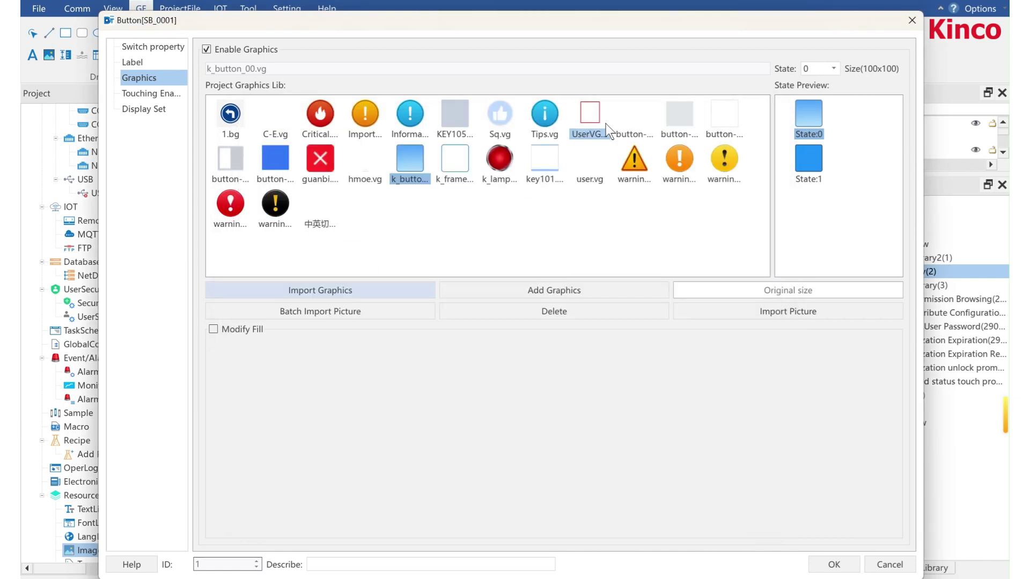
click(249, 333)
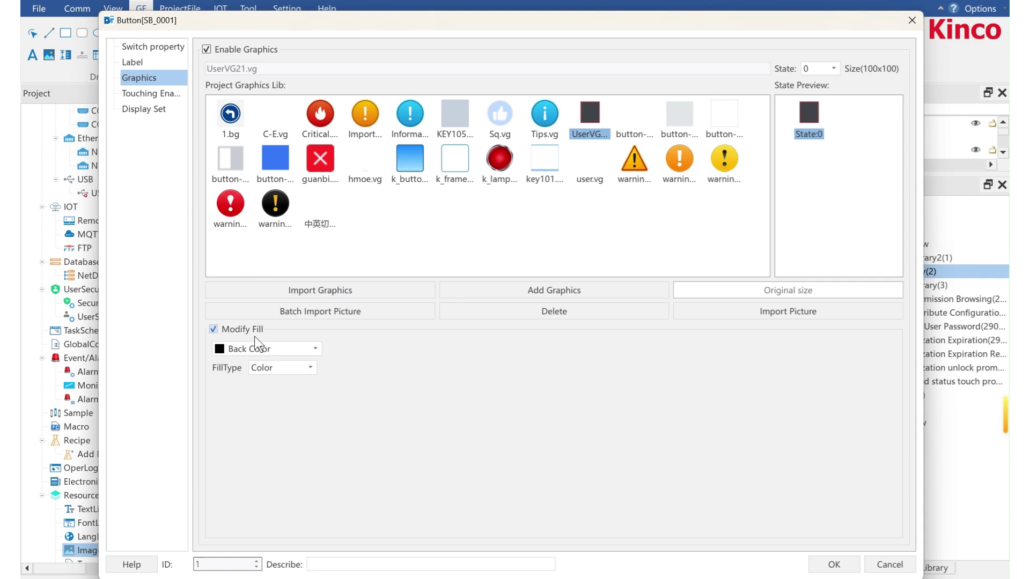
click(283, 346)
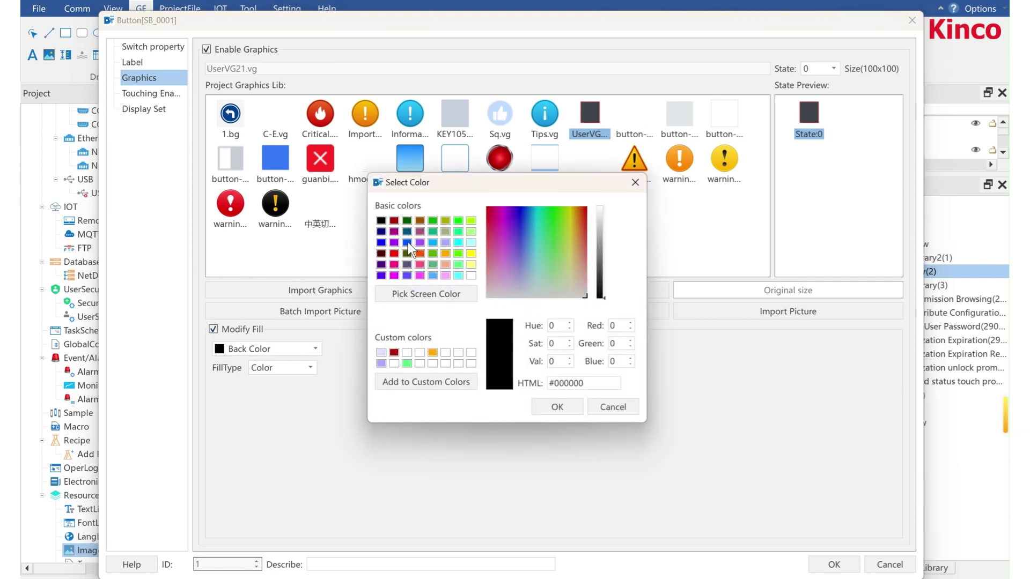
click(511, 237)
click(547, 402)
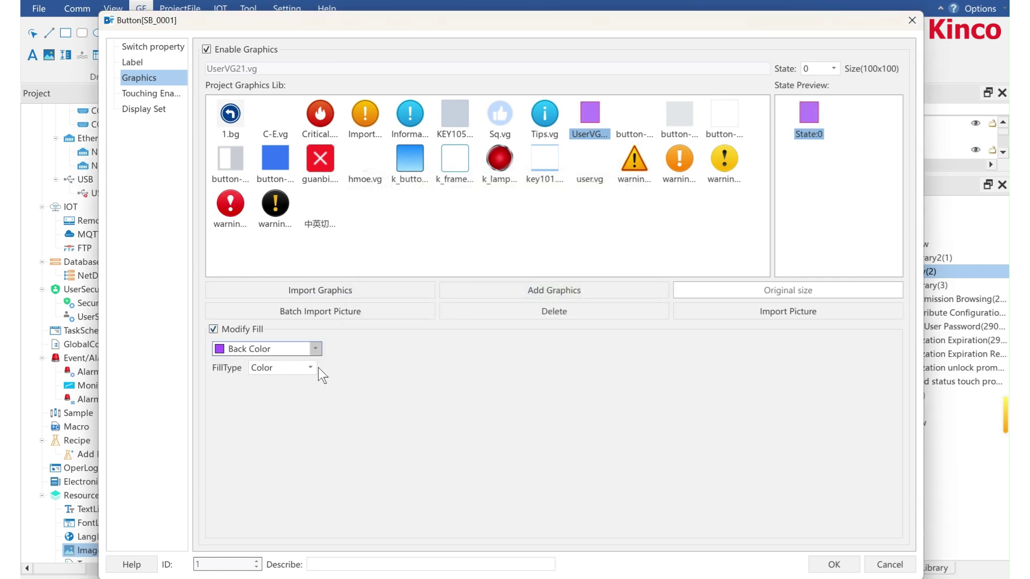
- Set the fill type to the grid pattern, confirm, and place the switch on the page
click(311, 367)
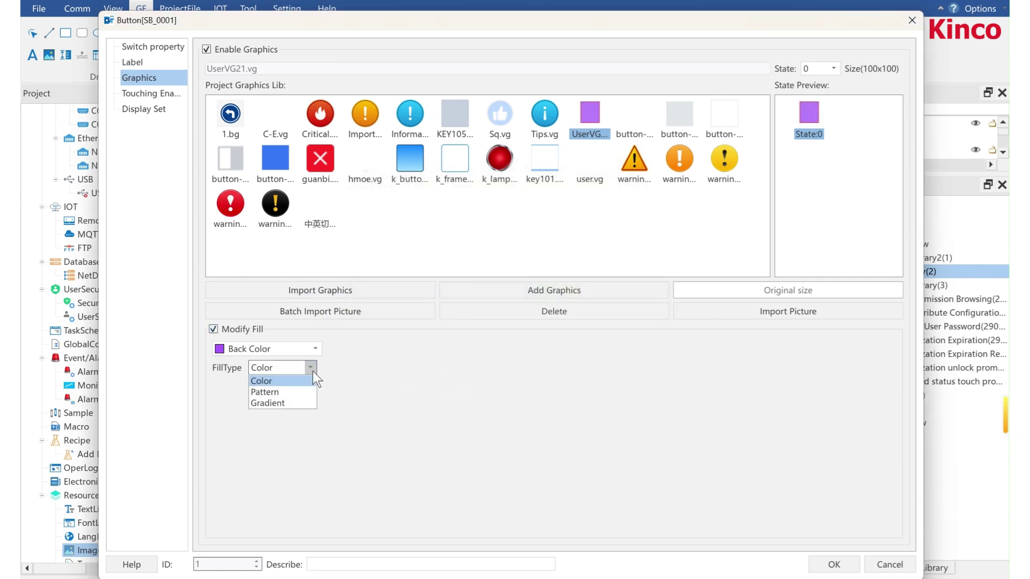
click(290, 393)
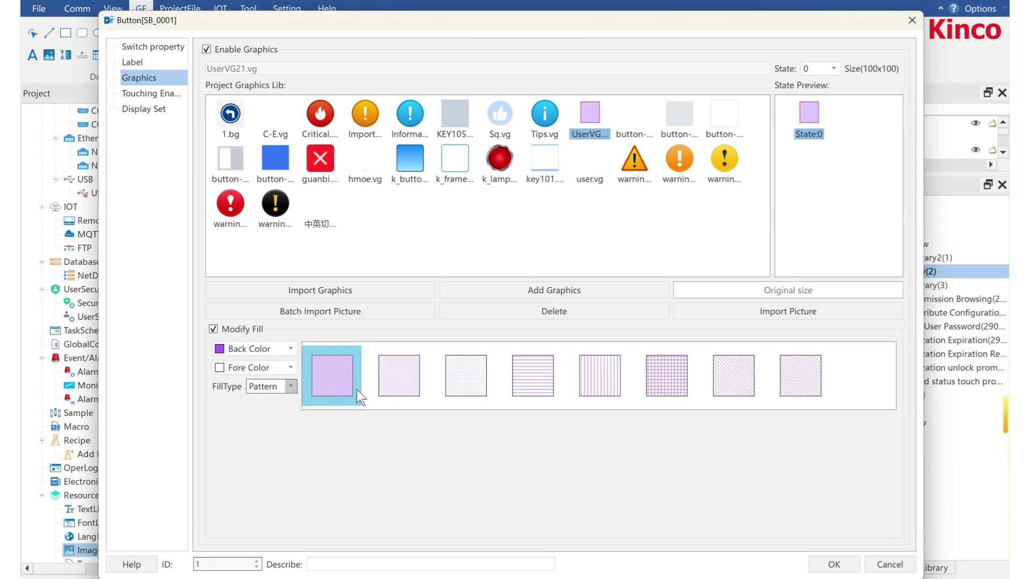
click(689, 403)
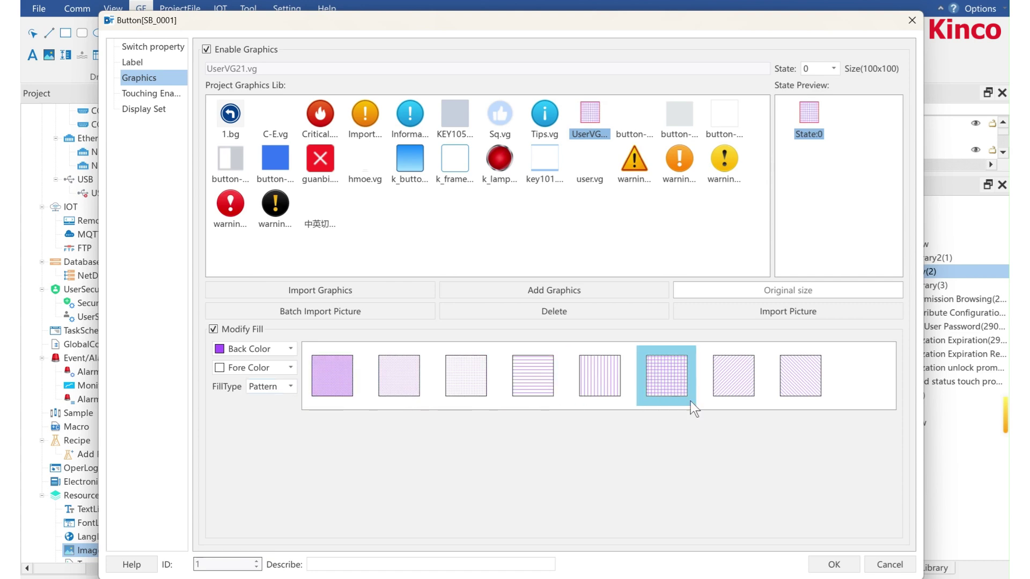
click(834, 564)
click(460, 332)
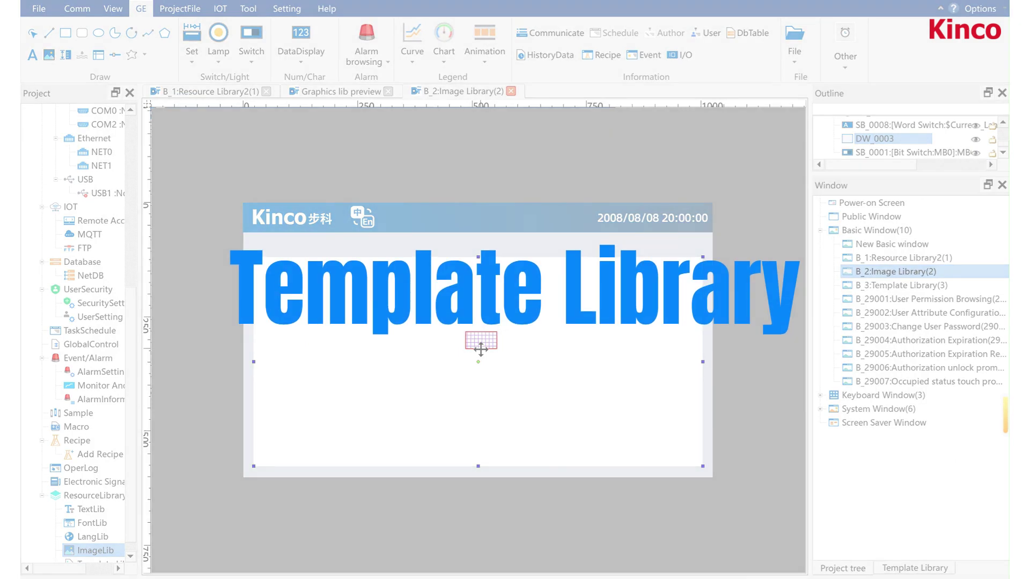
- Open the template library and add a new folder under User Library
double_click(89, 552)
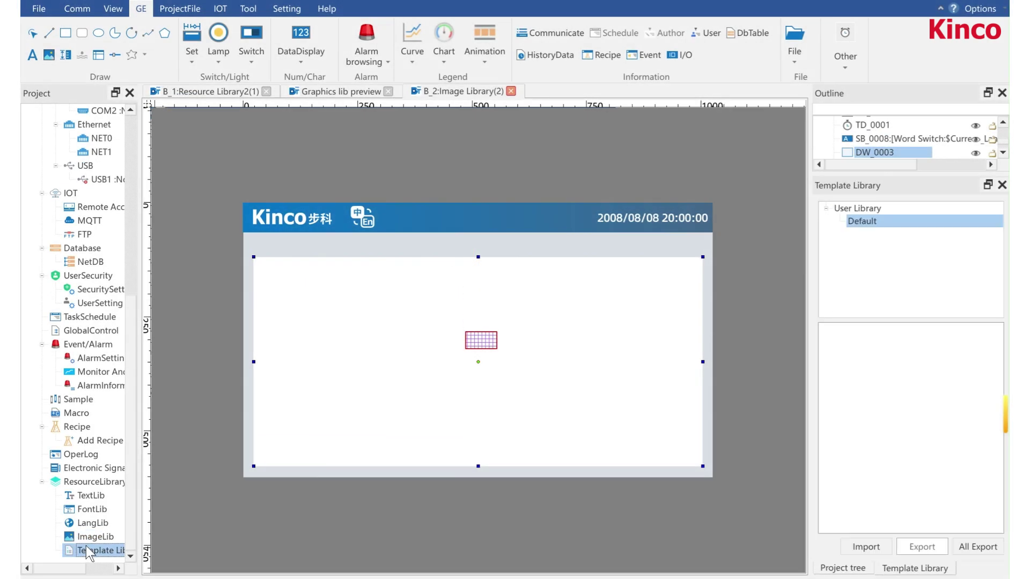
right_click(877, 210)
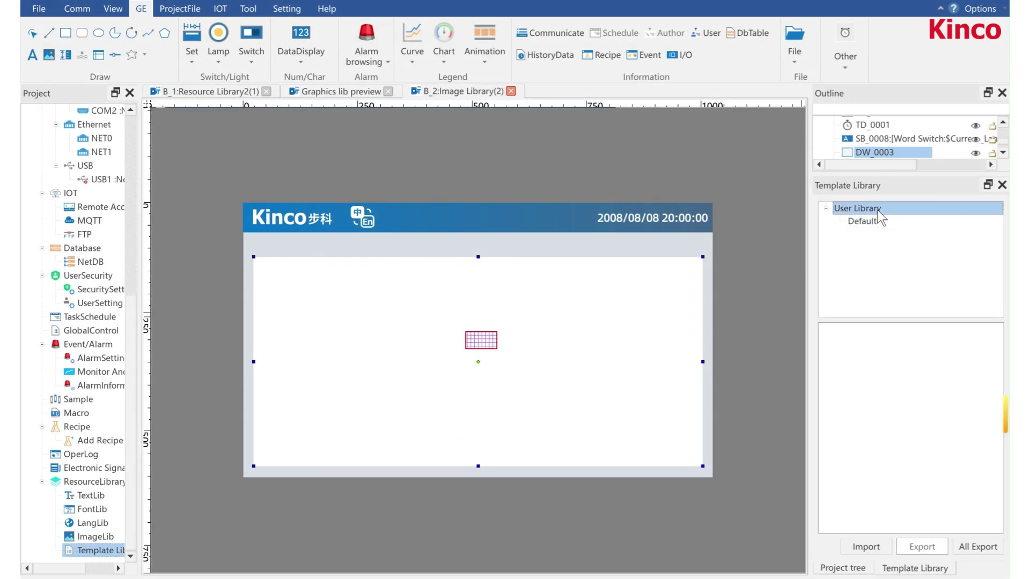
click(912, 220)
click(873, 235)
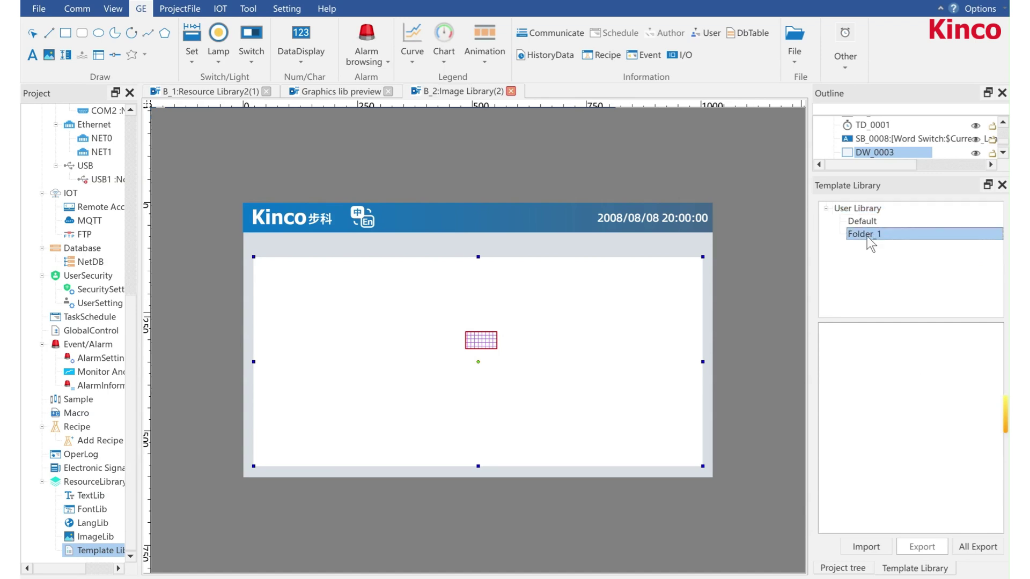
right_click(867, 236)
click(890, 249)
- Rename Folder_1 to 123 and select the grid-patterned switch
right_click(883, 239)
click(899, 246)
text(123)
key(Return)
drag(868, 234, 488, 343)
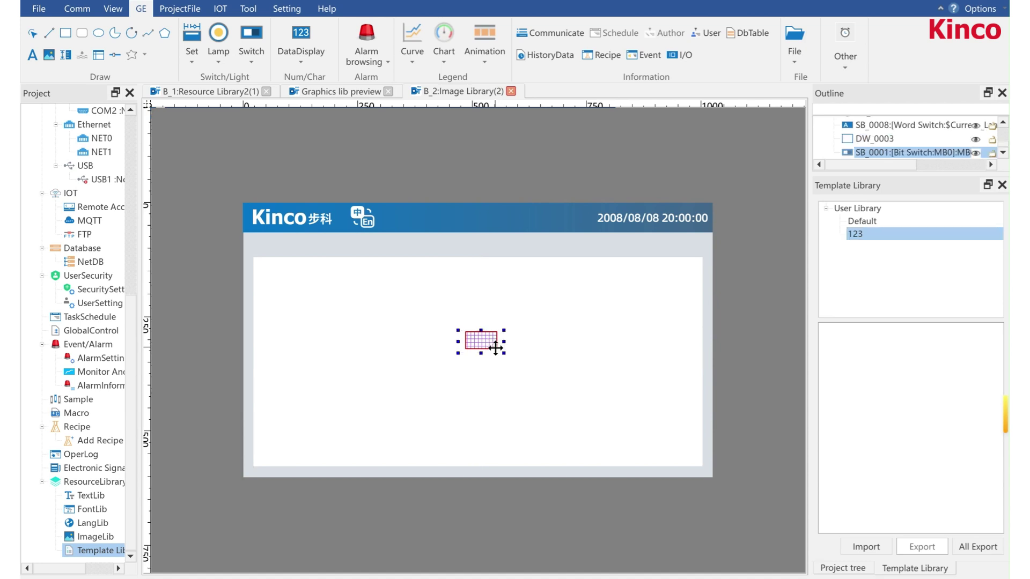
- Add the switch to favorites as template 111 in the 123 user library
right_click(498, 353)
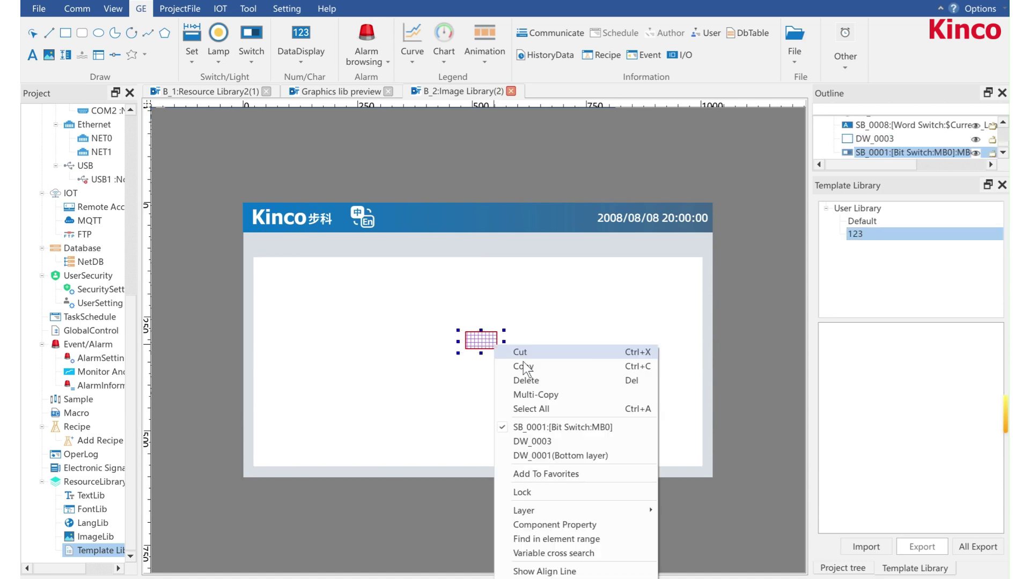
click(554, 470)
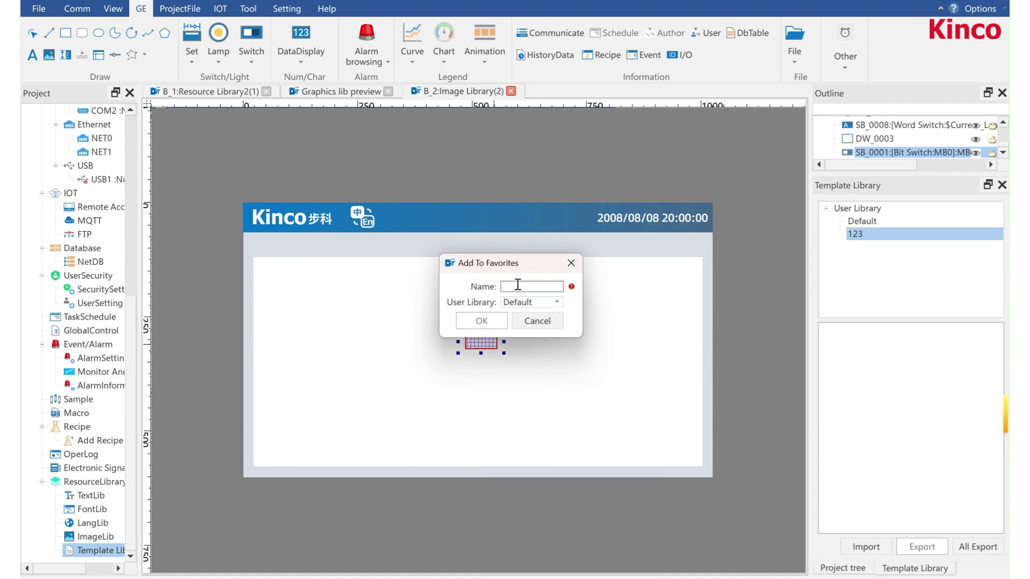
text(111)
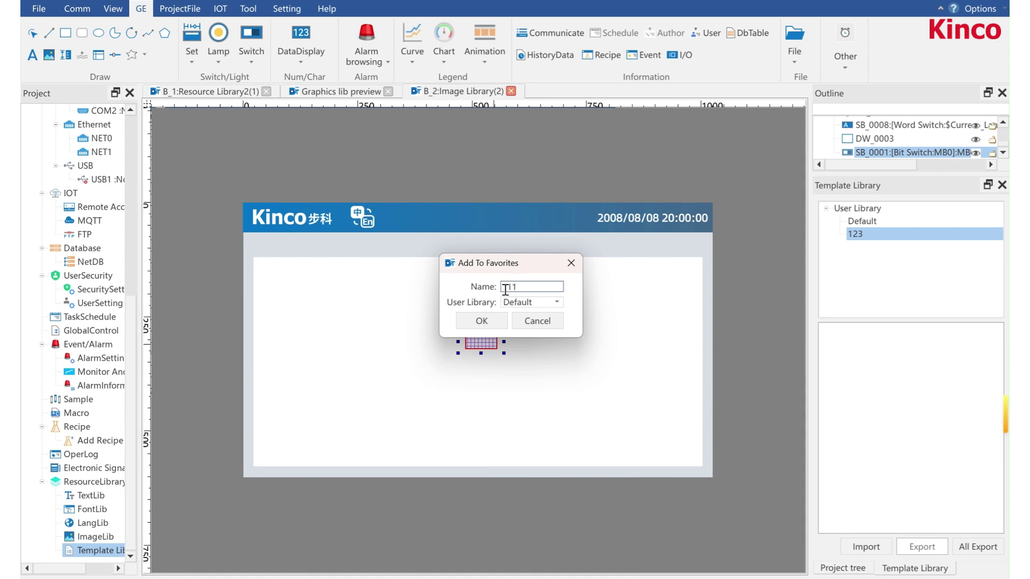
click(523, 304)
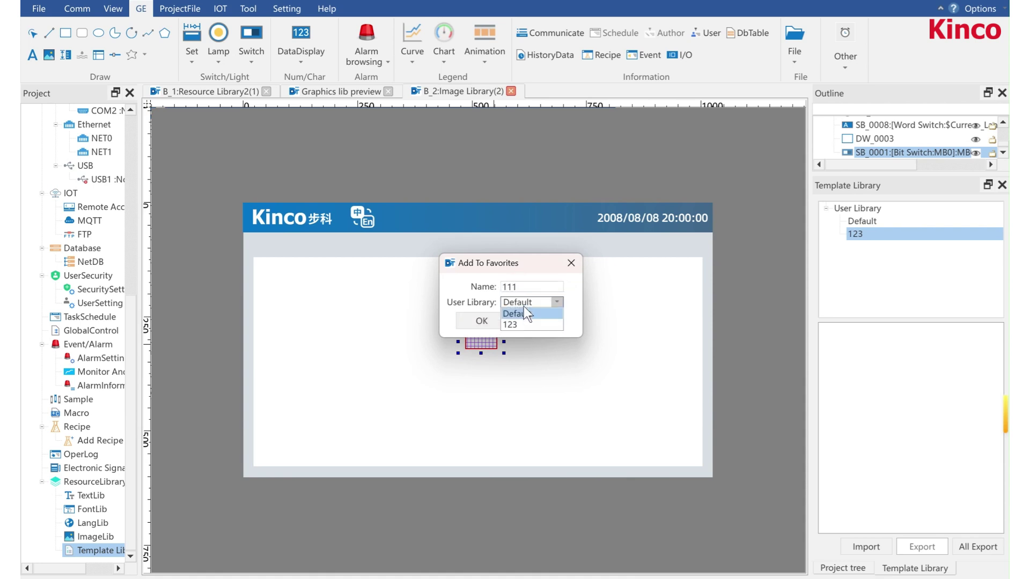
click(517, 325)
click(496, 320)
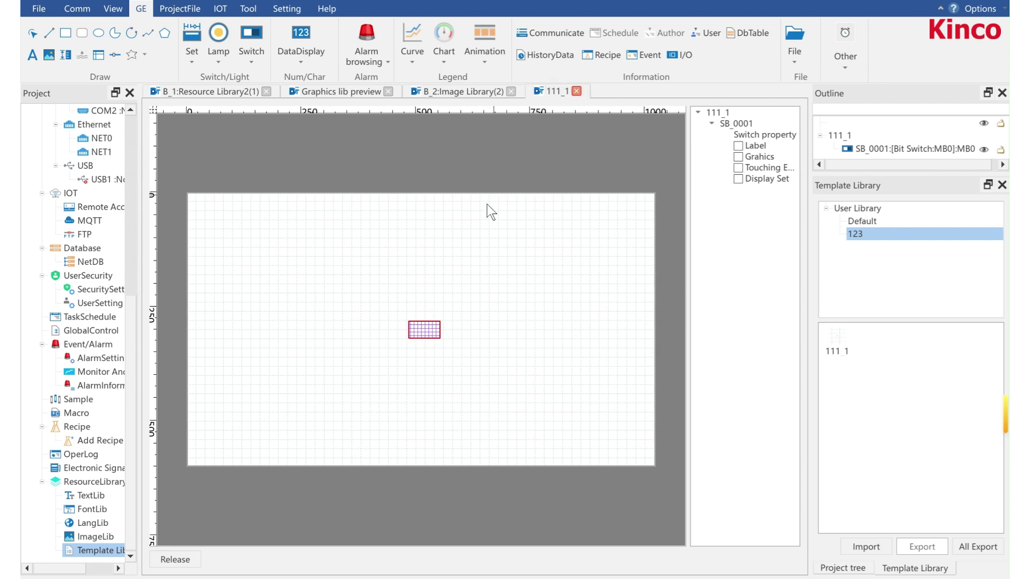
- Shift the switch left in template 111 and enable the Label, Graphics, Touching Enable and Display Set groups
drag(420, 332, 358, 342)
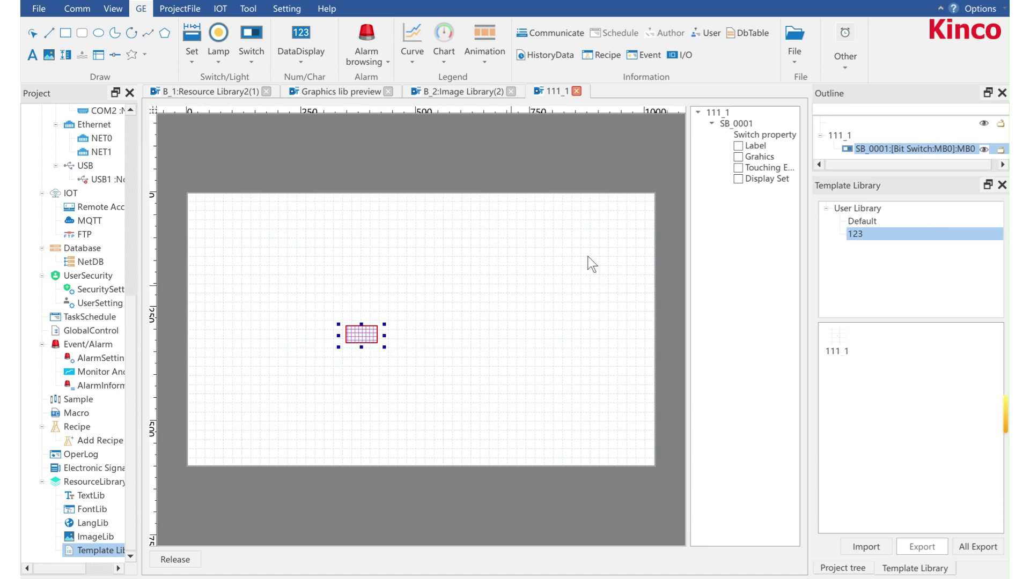
click(739, 156)
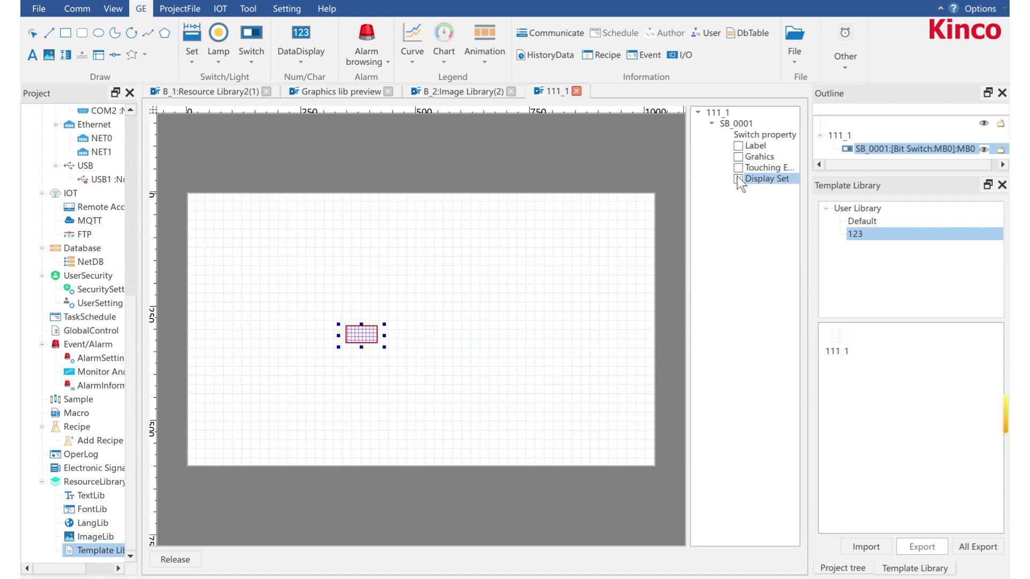
click(738, 146)
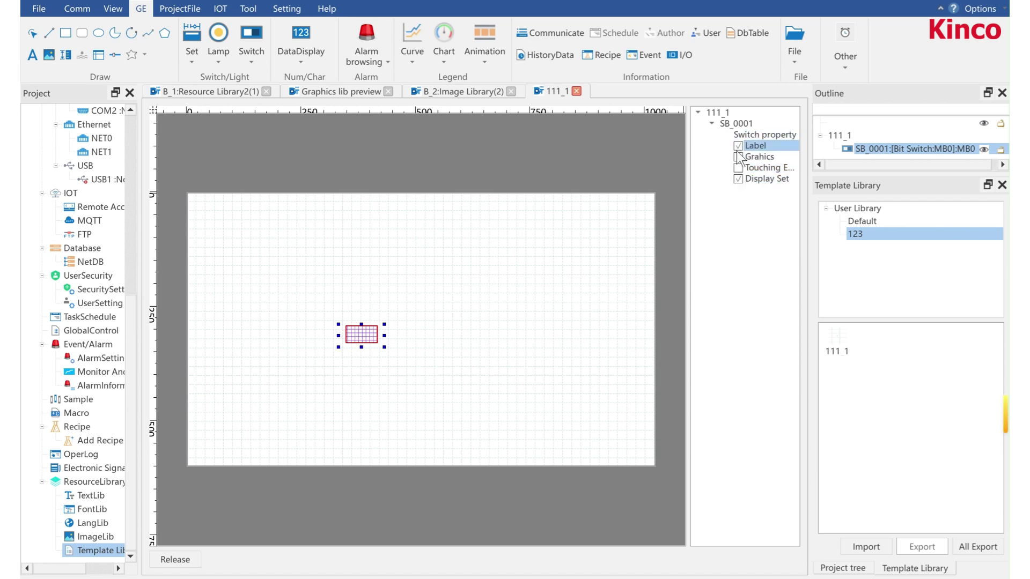
click(738, 179)
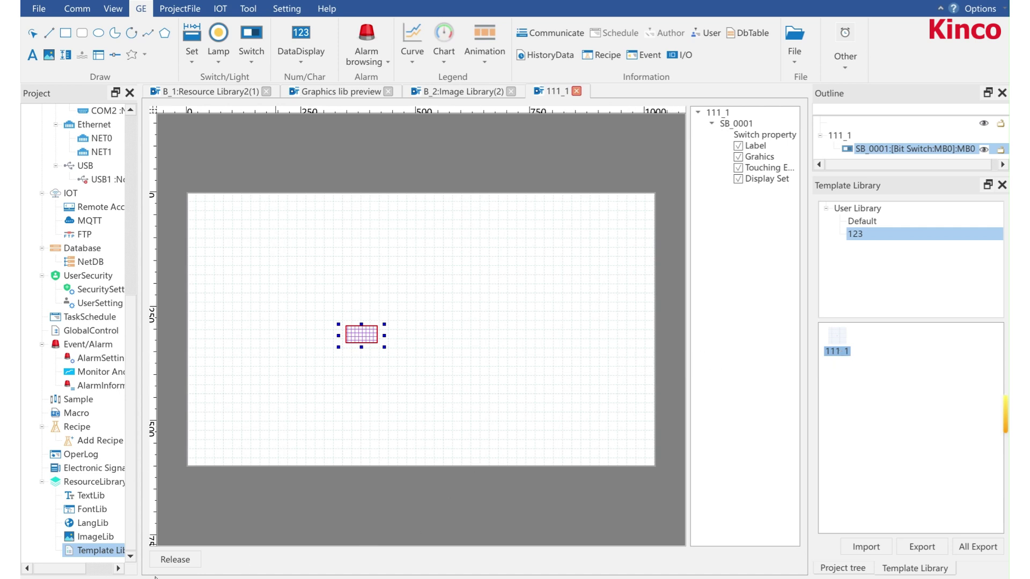
- Release template 111 as version 2 with instance updating, then select the new 111_2
click(174, 559)
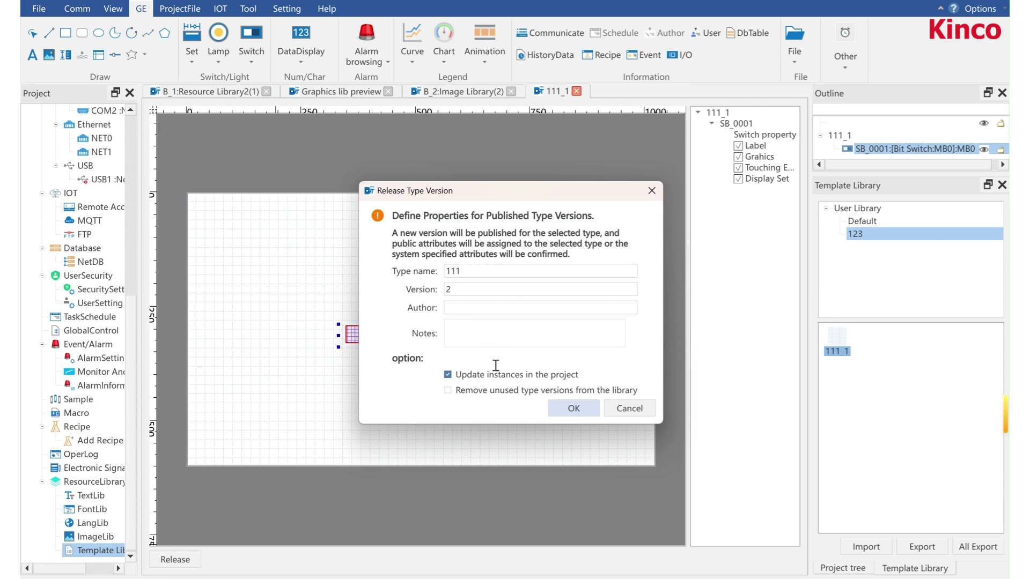
click(574, 408)
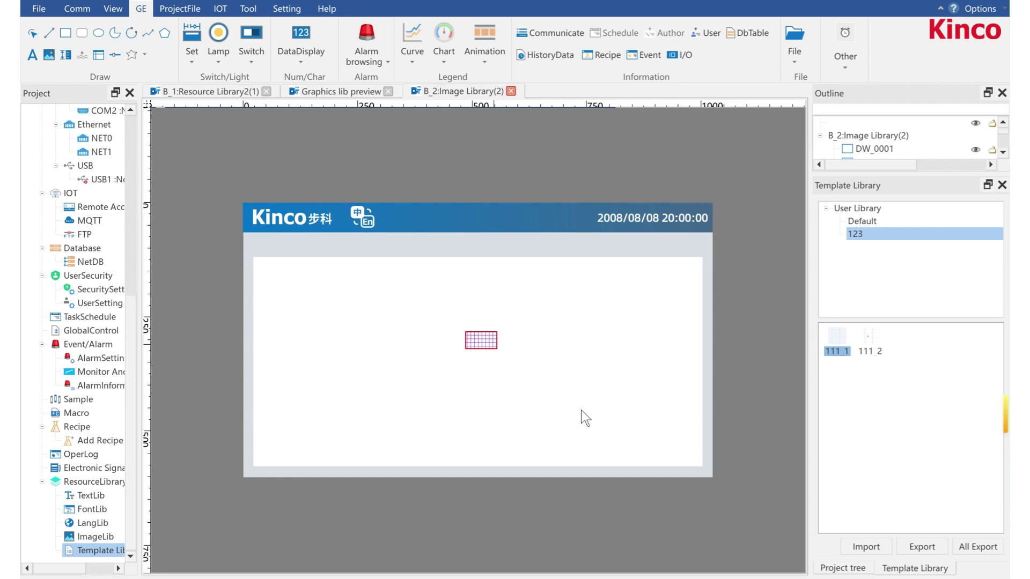
click(871, 343)
- Check template 111_2's Property Set without changes, then open 111_2 in the template editor
right_click(871, 346)
click(912, 349)
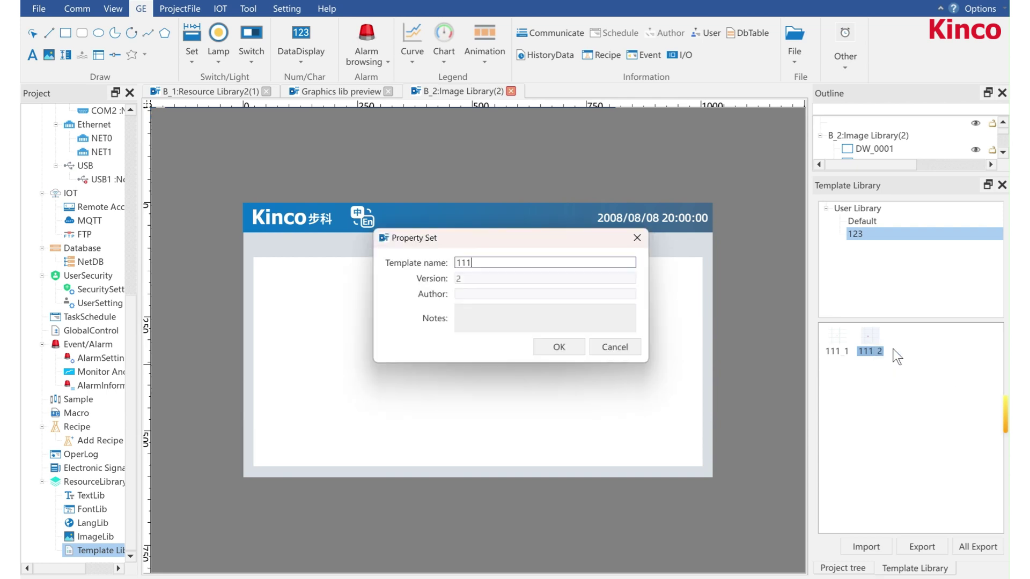
click(637, 238)
right_click(860, 334)
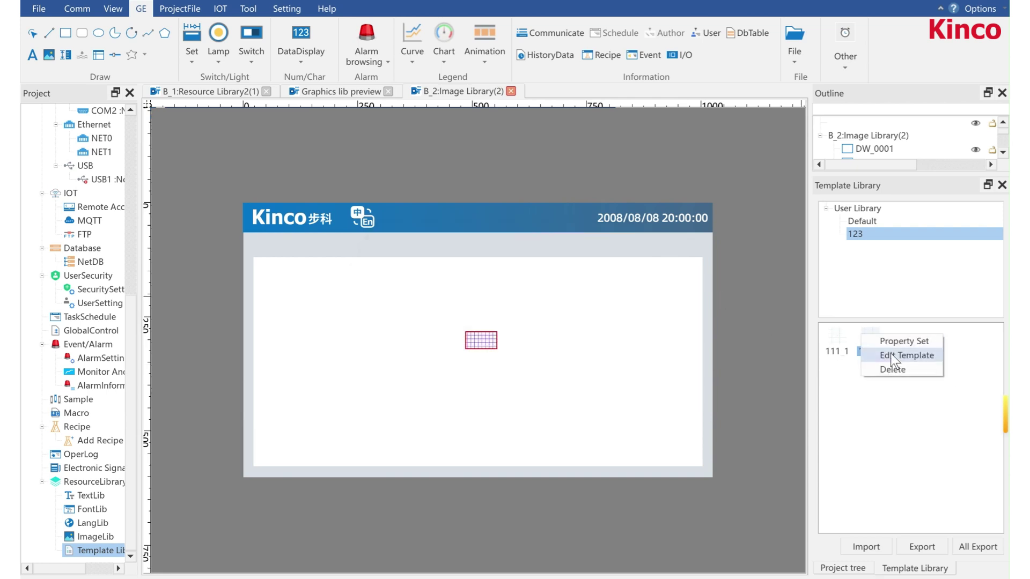
click(890, 352)
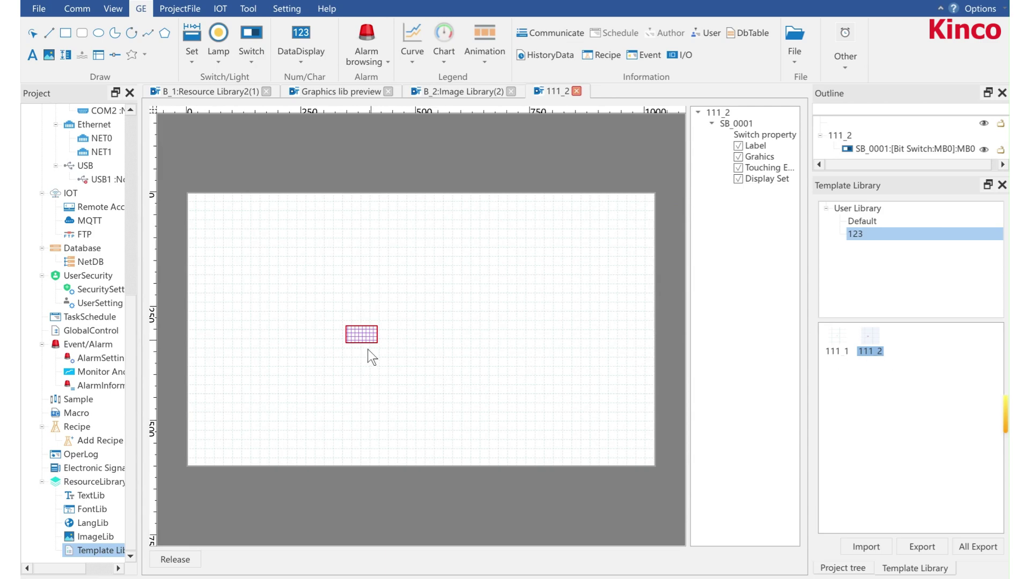